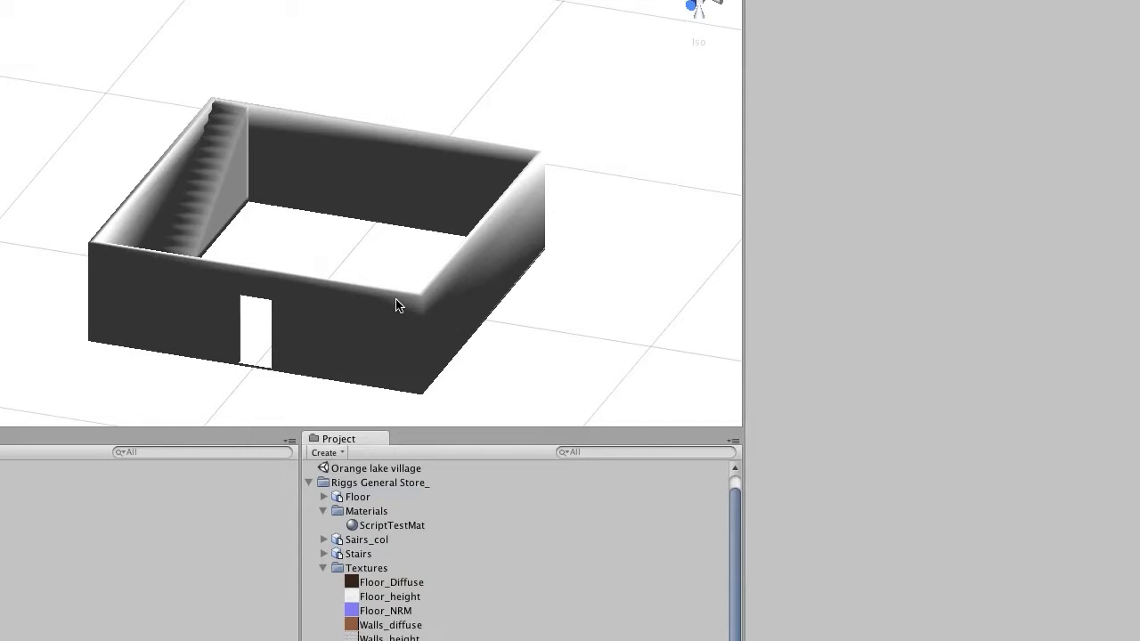
# Step: Create a new material named Walls_Outside and move it into the Materials folder
pyautogui.moveTo(511, 316); pyautogui.dragTo(478, 264, button='middle')
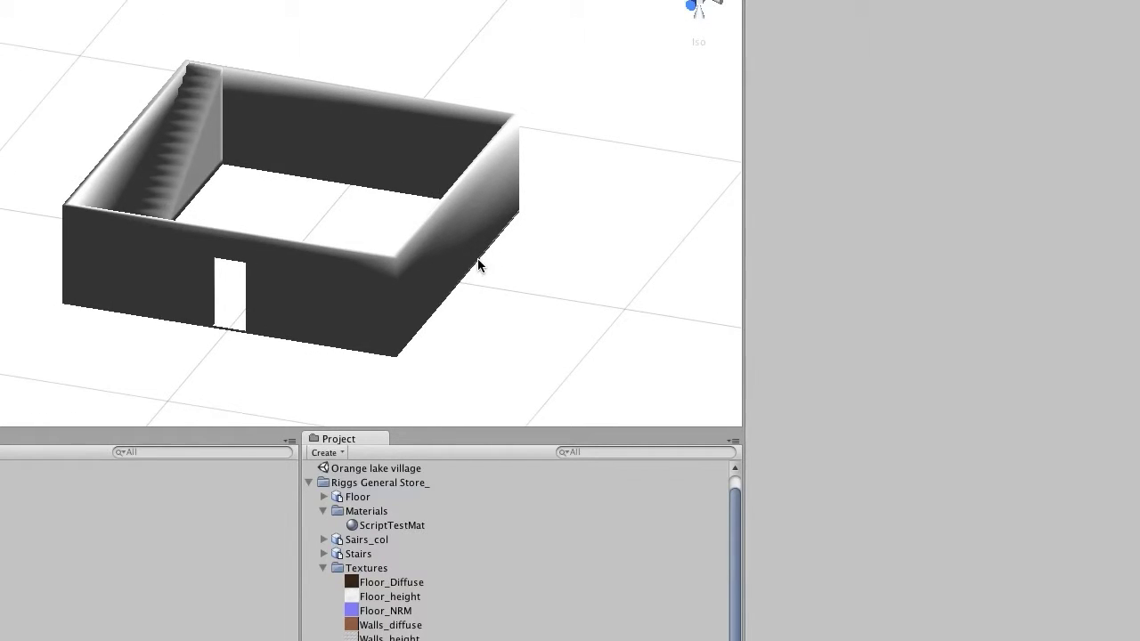
pyautogui.moveTo(481, 311)
pyautogui.mouseDown(button='middle')
pyautogui.moveTo(437, 300)
pyautogui.moveTo(467, 307)
pyautogui.mouseUp(button='middle')
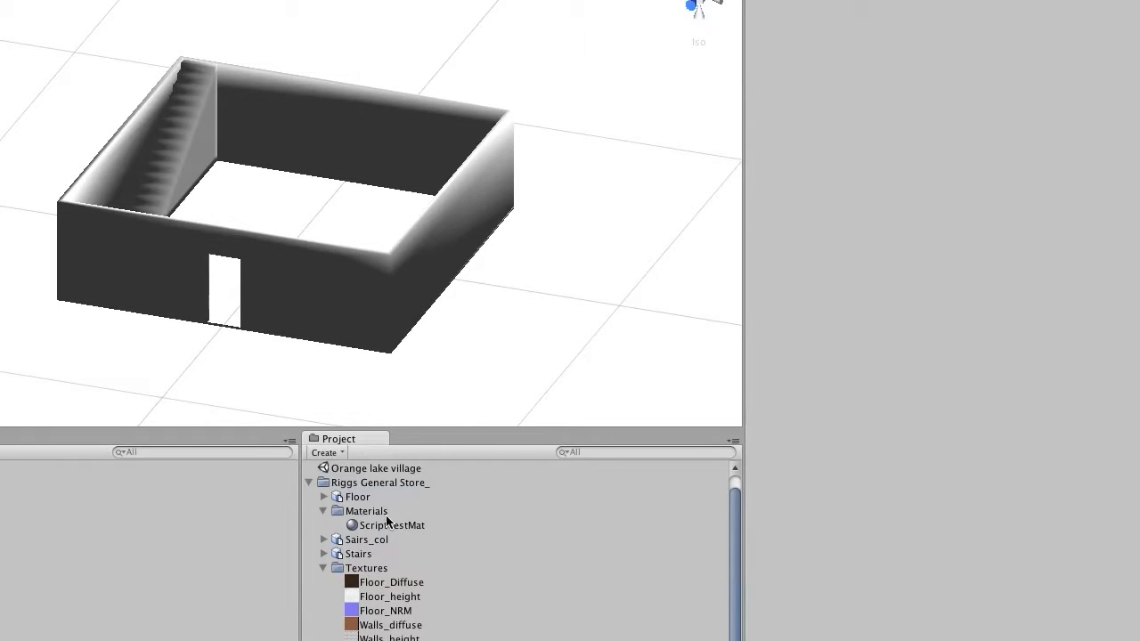
pyautogui.click(370, 315)
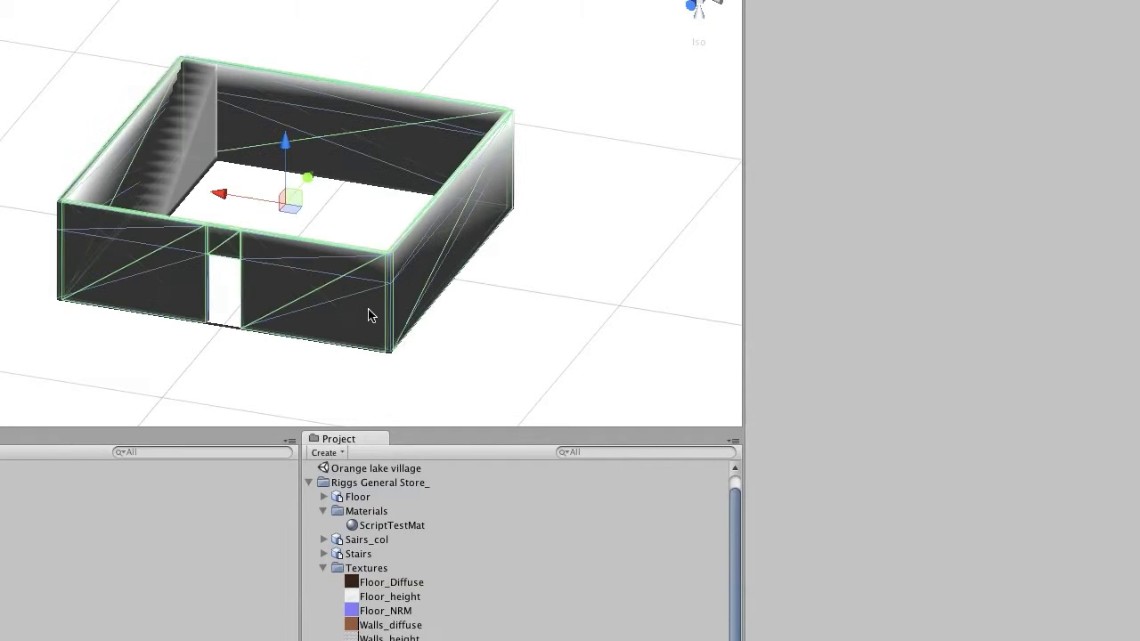
pyautogui.click(326, 452)
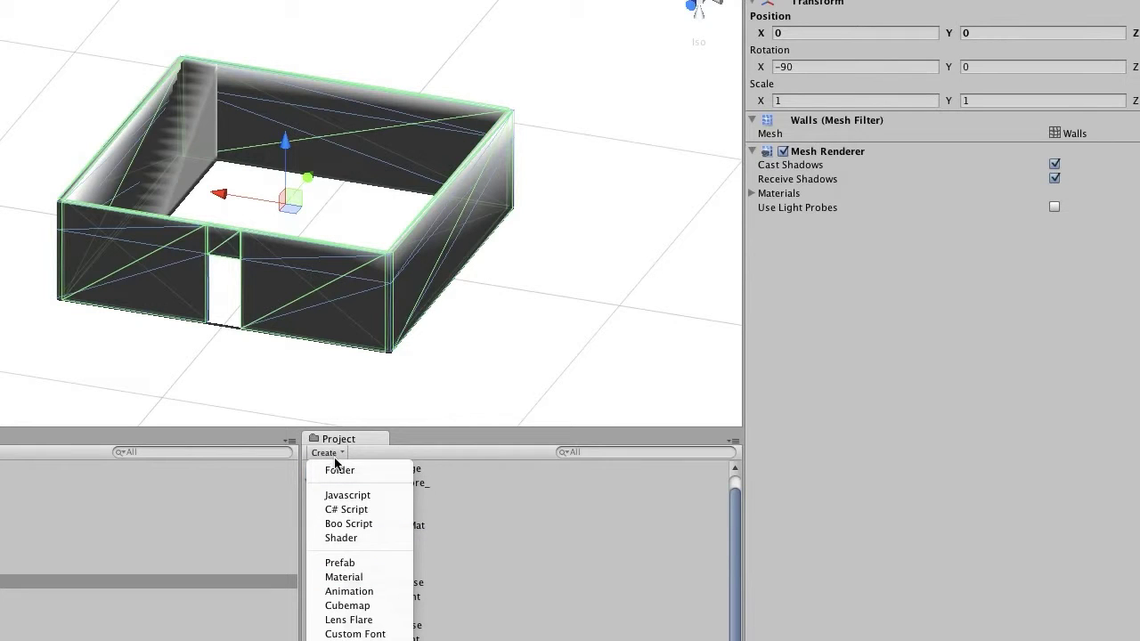
pyautogui.click(338, 577)
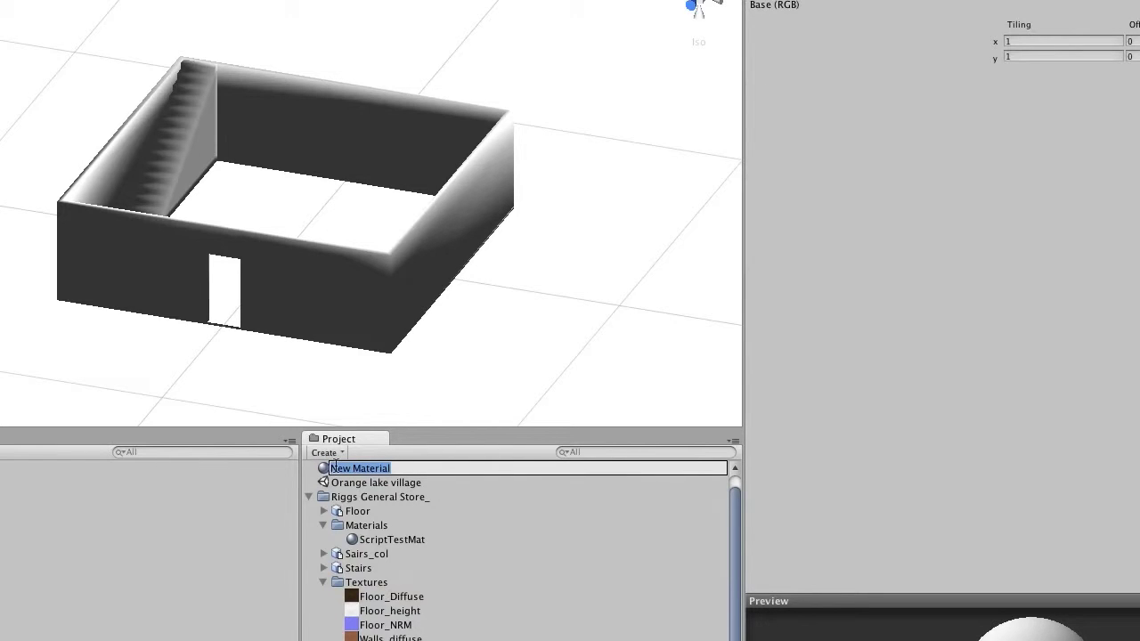
pyautogui.write('Walls')
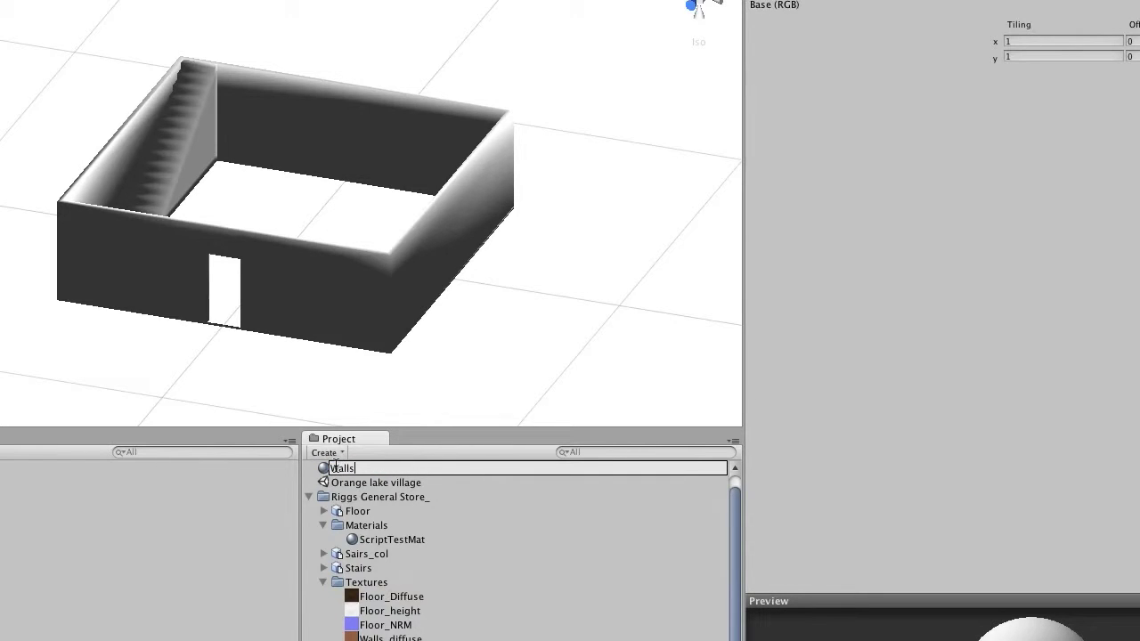
pyautogui.write('_Outside')
pyautogui.press('Return')
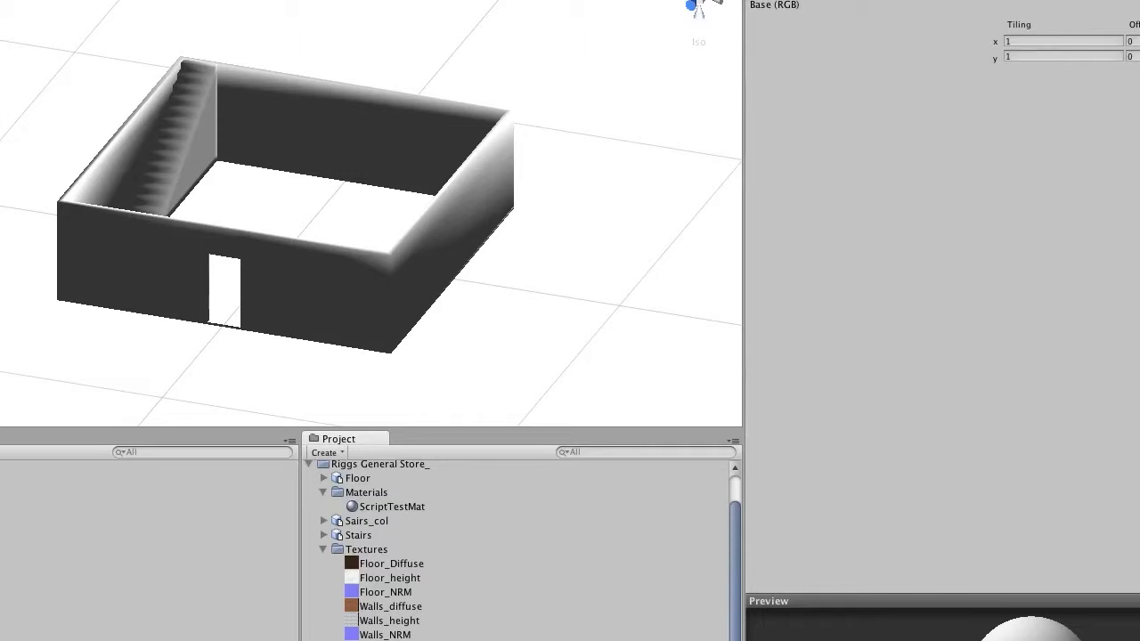
pyautogui.moveTo(365, 551); pyautogui.dragTo(362, 496)
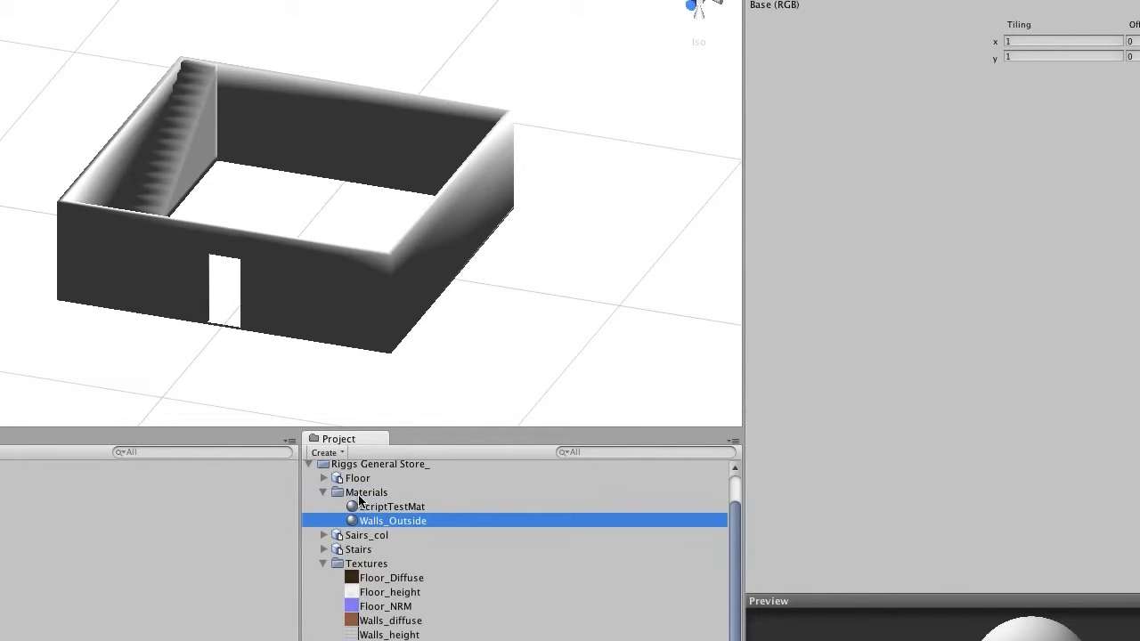
# Step: Create a Floor material in the Materials folder alongside ScriptTestMat and Walls_Outside
pyautogui.click(360, 494)
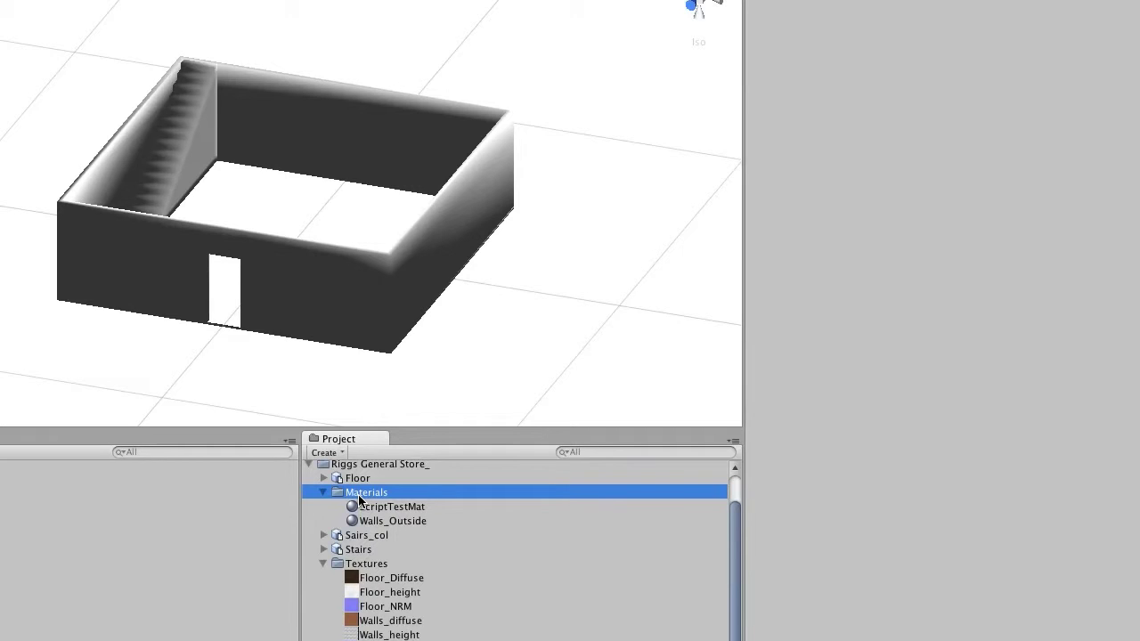
pyautogui.scroll(2, 359, 499)
pyautogui.click(329, 454)
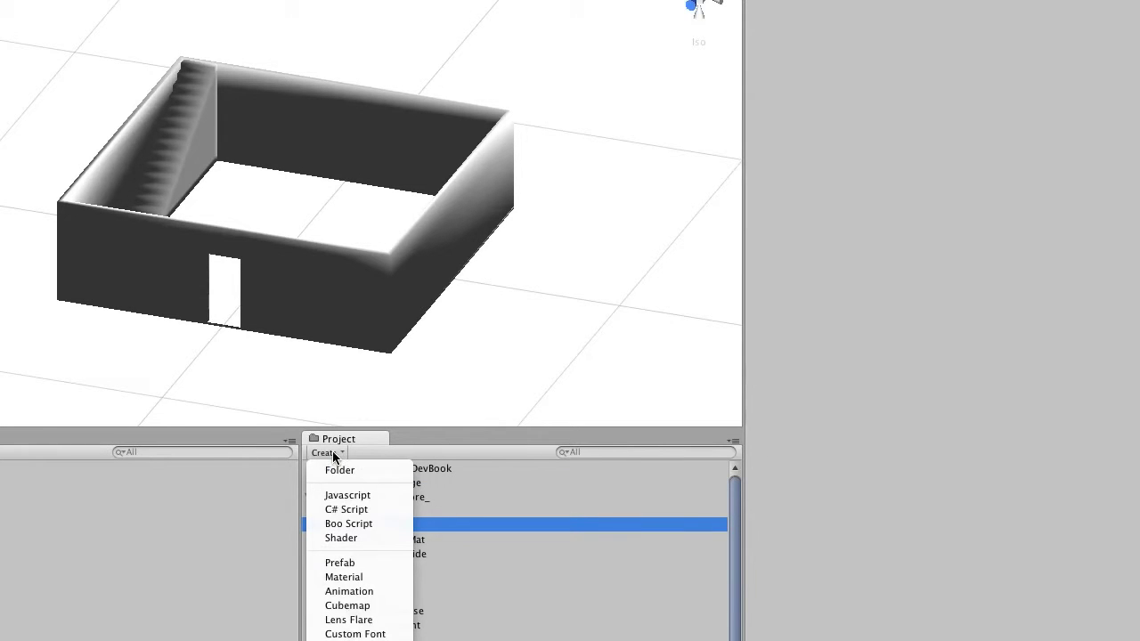
pyautogui.click(346, 578)
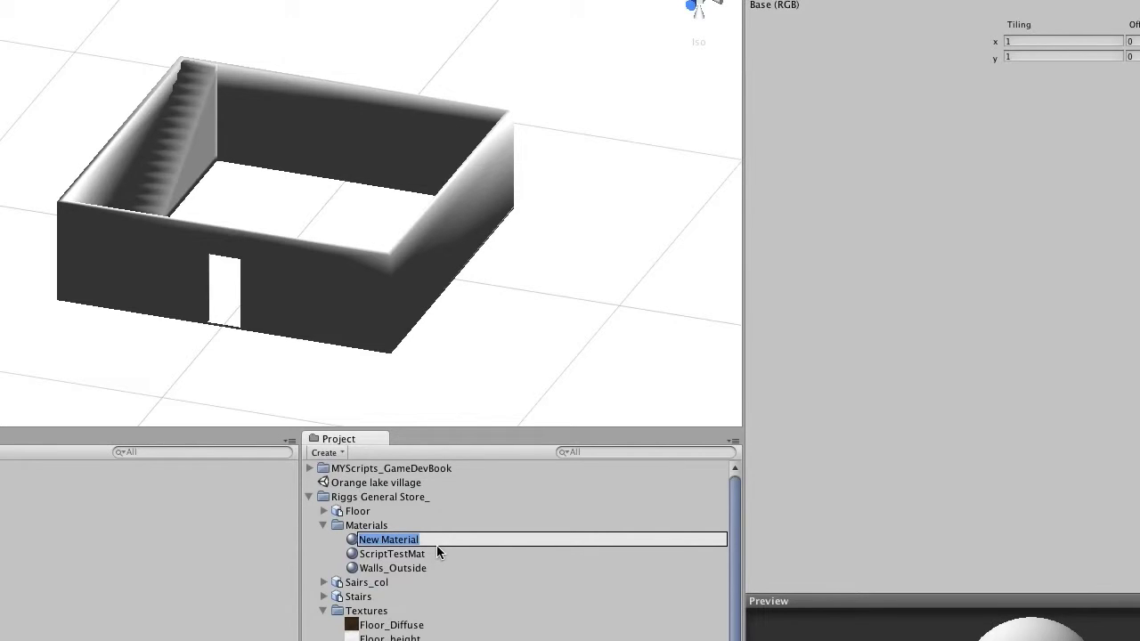
pyautogui.write('F')
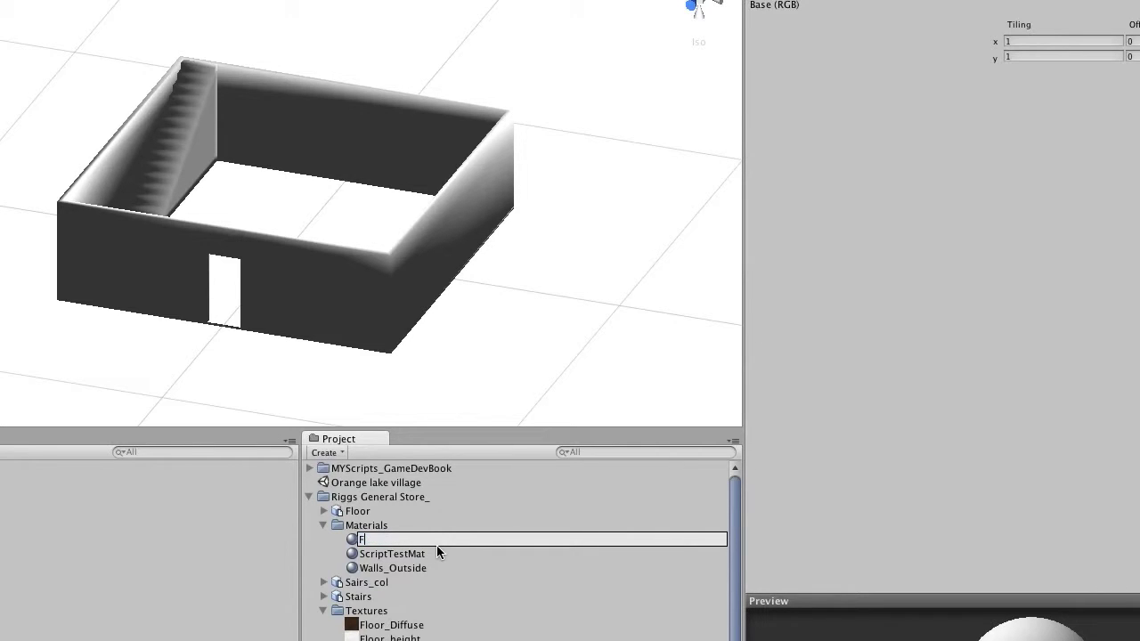
pyautogui.write('loor')
pyautogui.press('Return')
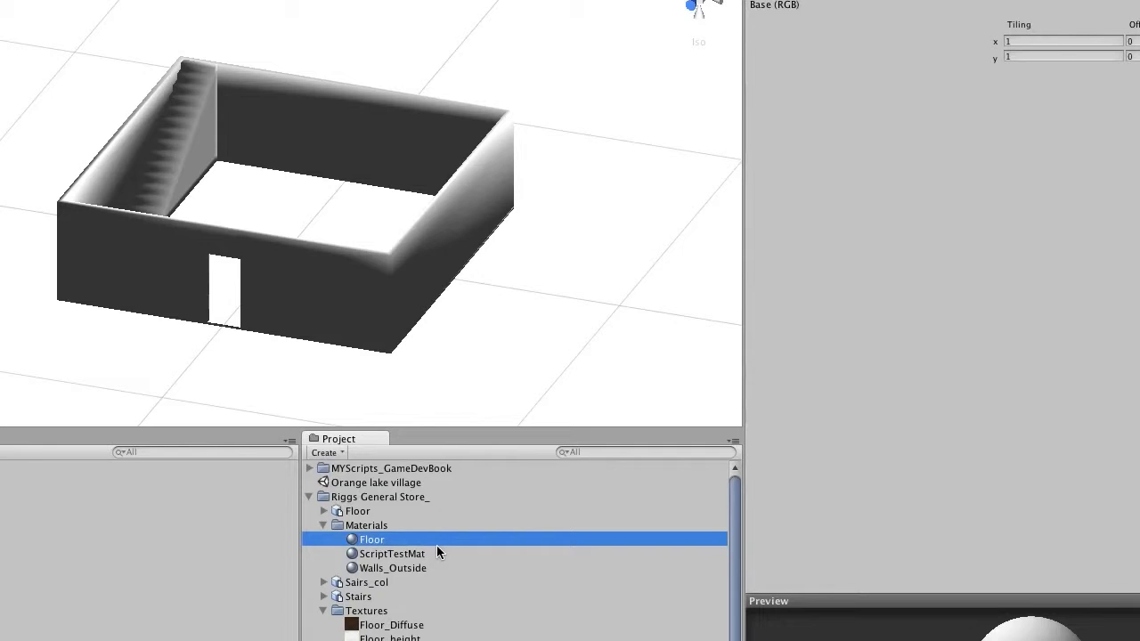
pyautogui.scroll(-1, 345, 517)
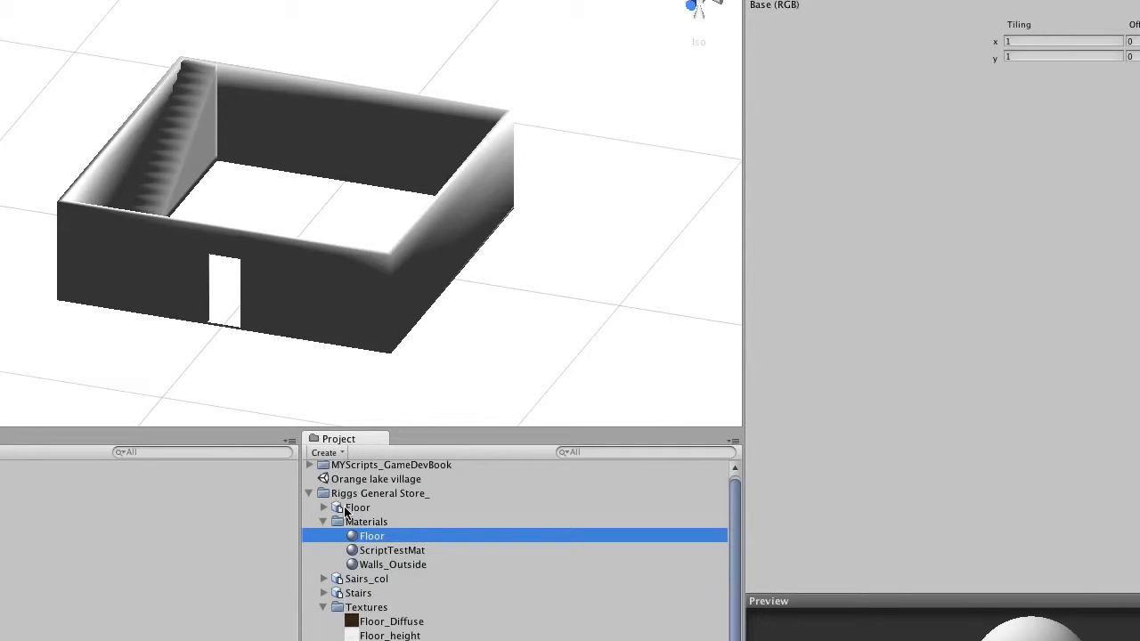
pyautogui.scroll(-1, 343, 523)
pyautogui.scroll(2, 343, 519)
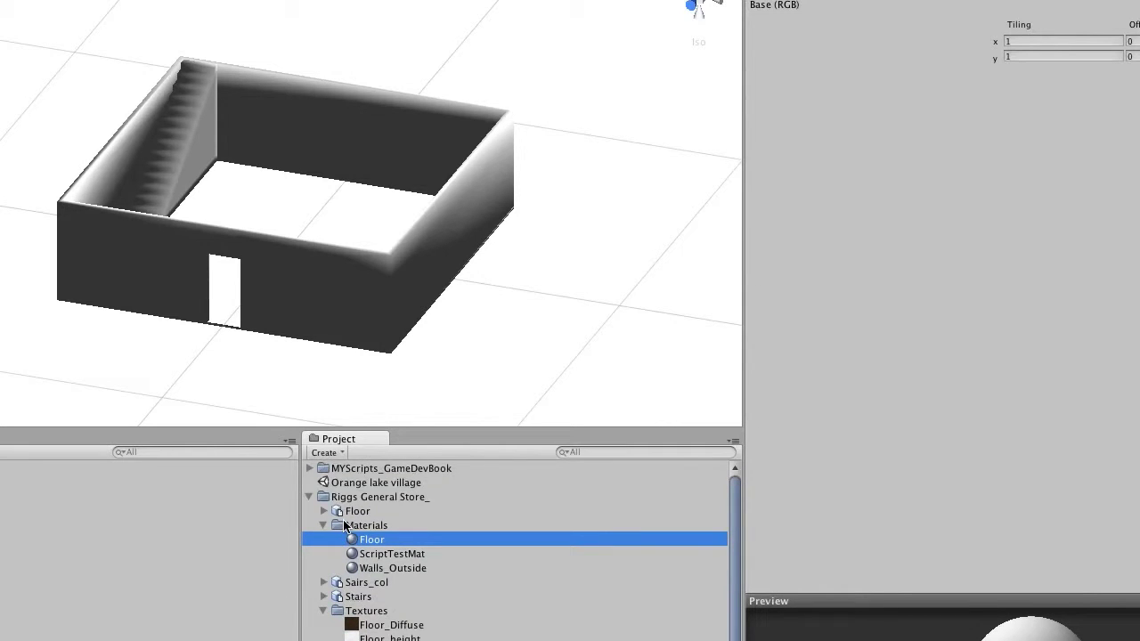
pyautogui.click(388, 496)
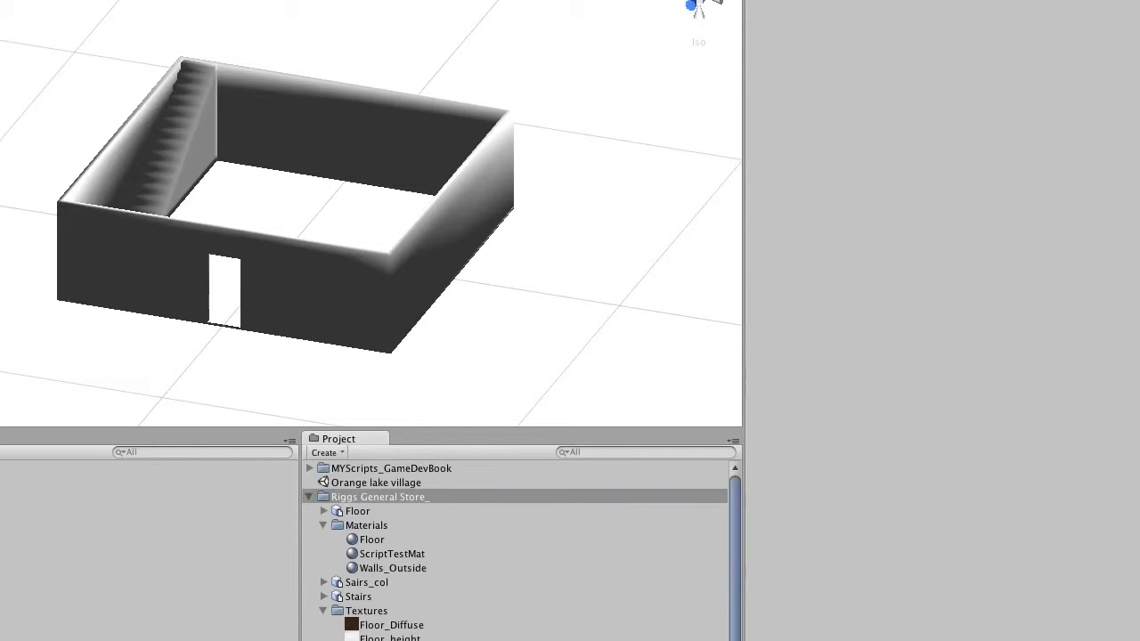
# Step: Nudge the store walls up and down, then set their Position Y to exactly 0
pyautogui.moveTo(149, 524); pyautogui.dragTo(148, 581)
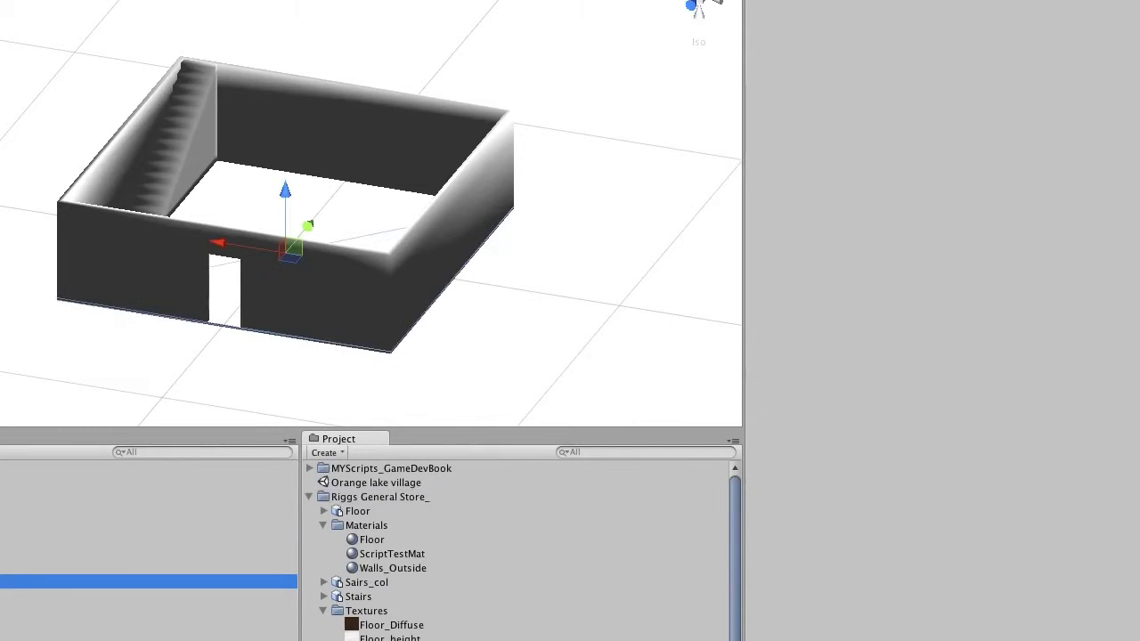
pyautogui.click(294, 305)
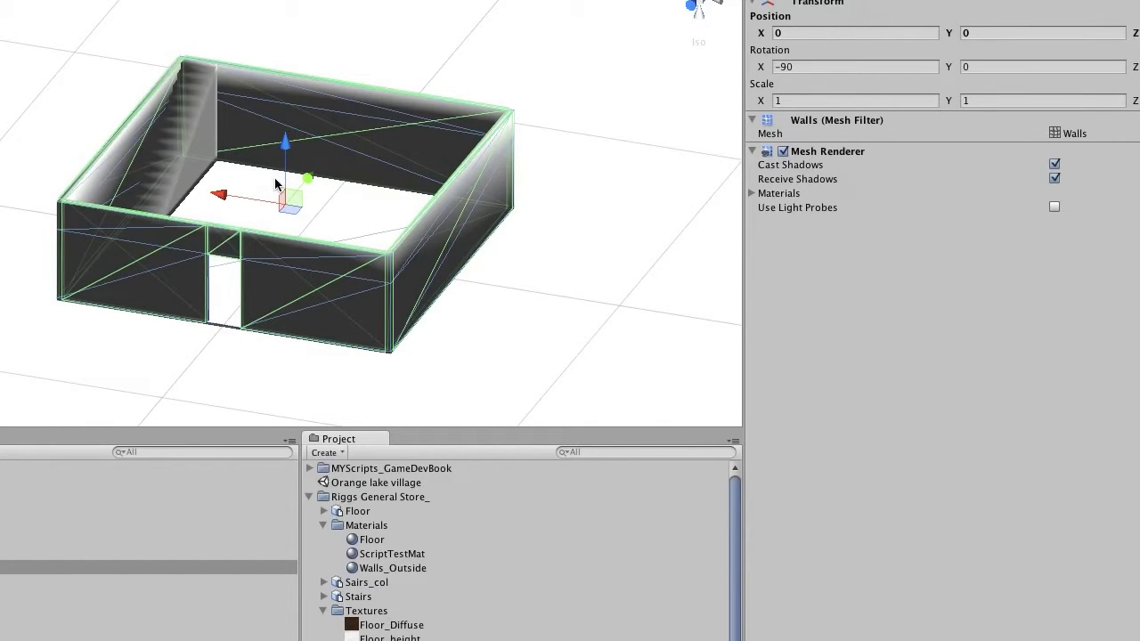
pyautogui.moveTo(285, 142); pyautogui.dragTo(282, 108)
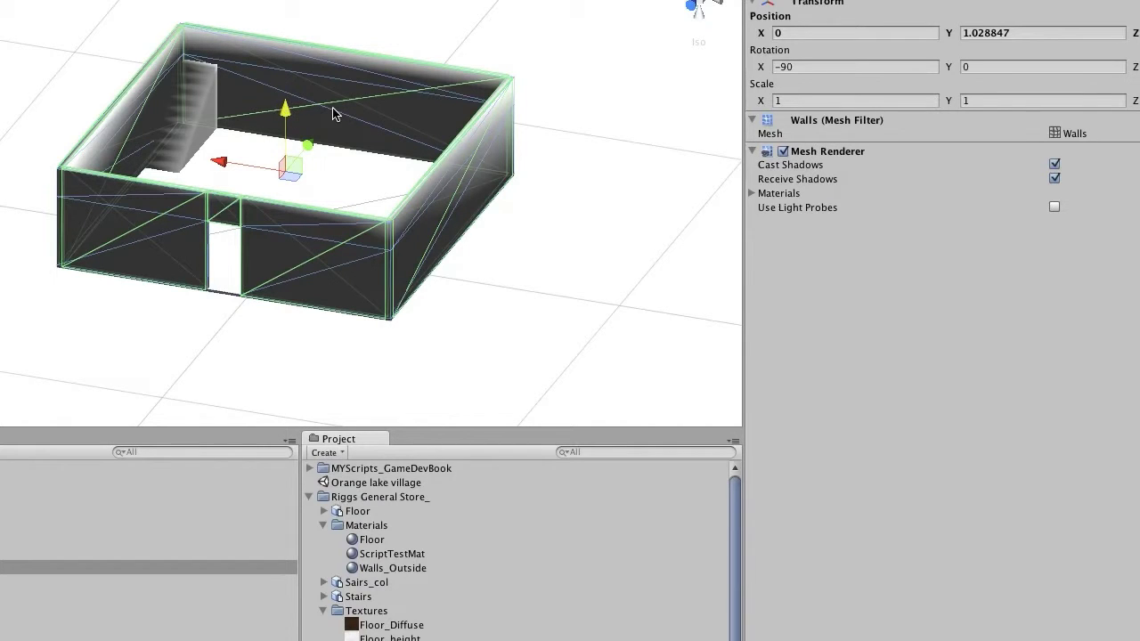
pyautogui.moveTo(284, 110); pyautogui.dragTo(285, 153)
pyautogui.click(9, 566)
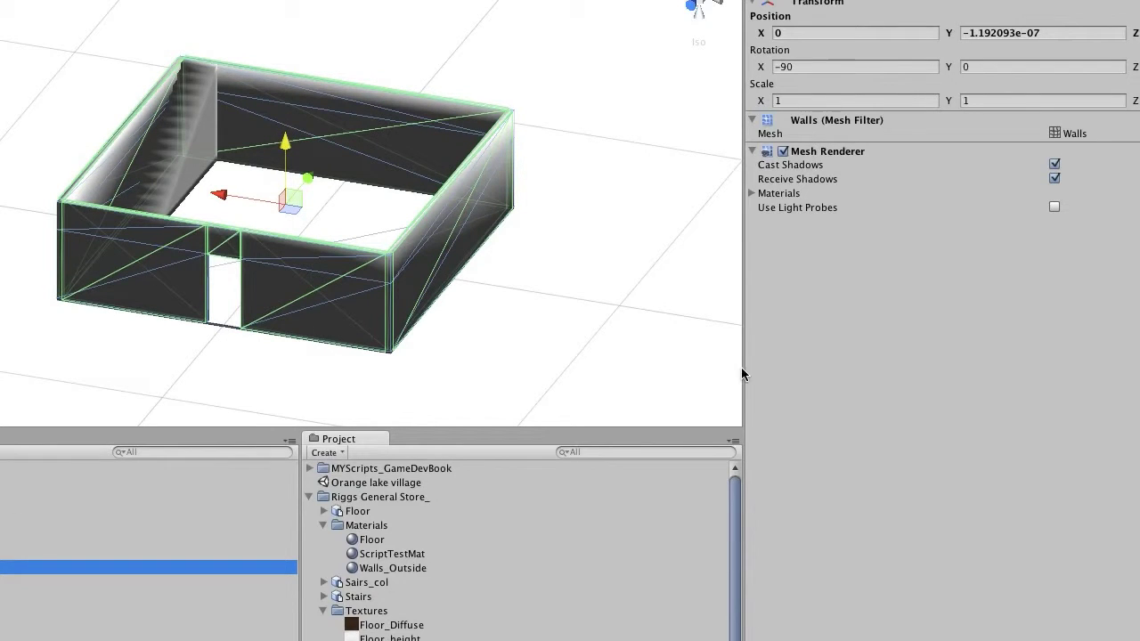
pyautogui.click(1024, 32)
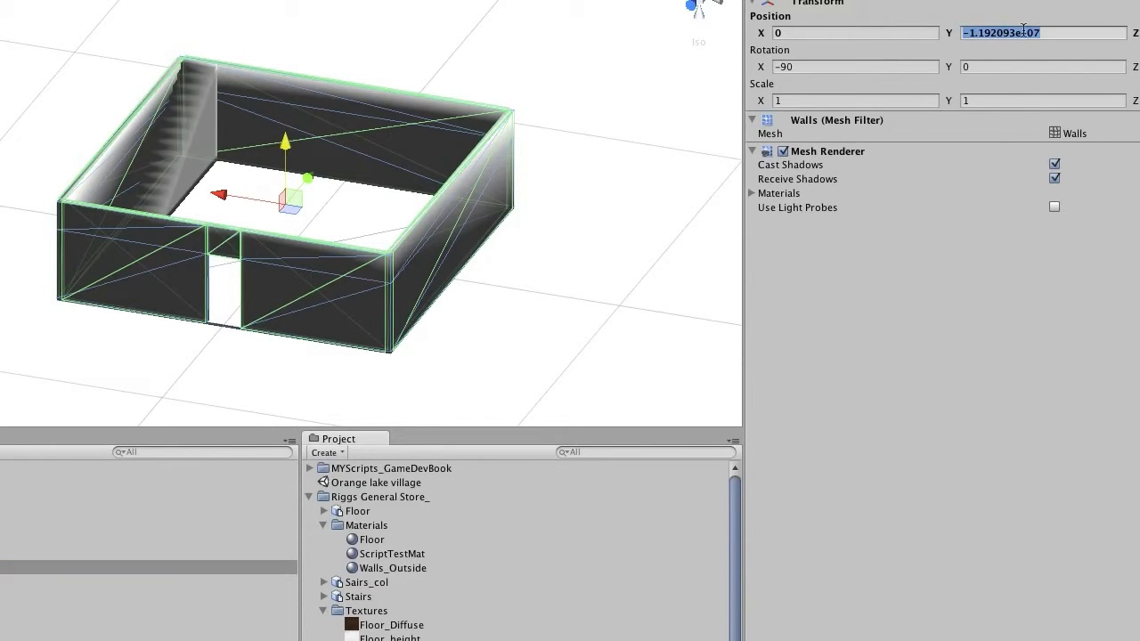
pyautogui.write('0')
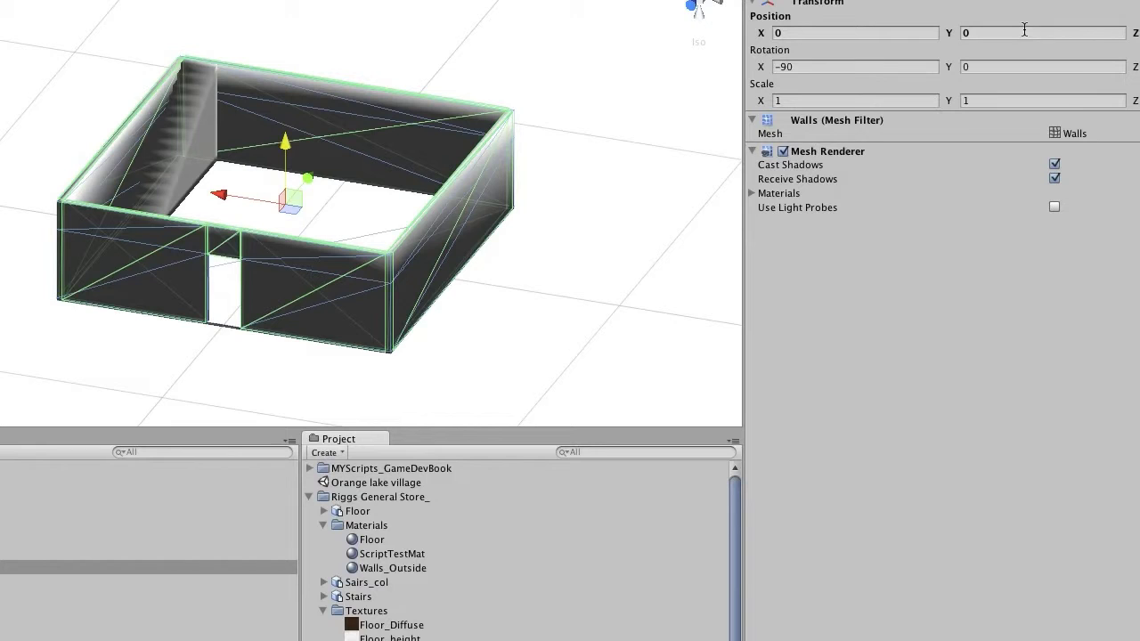
# Step: Inspect the Walls_Col_01, Floor and Stairs objects
pyautogui.click(134, 596)
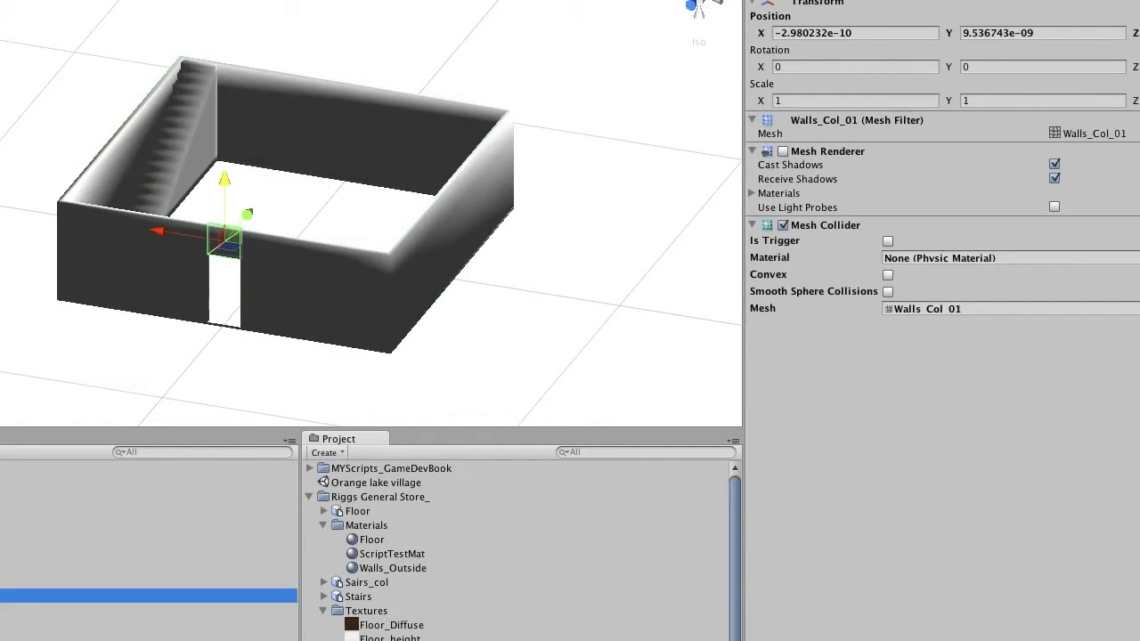
pyautogui.press('Up')
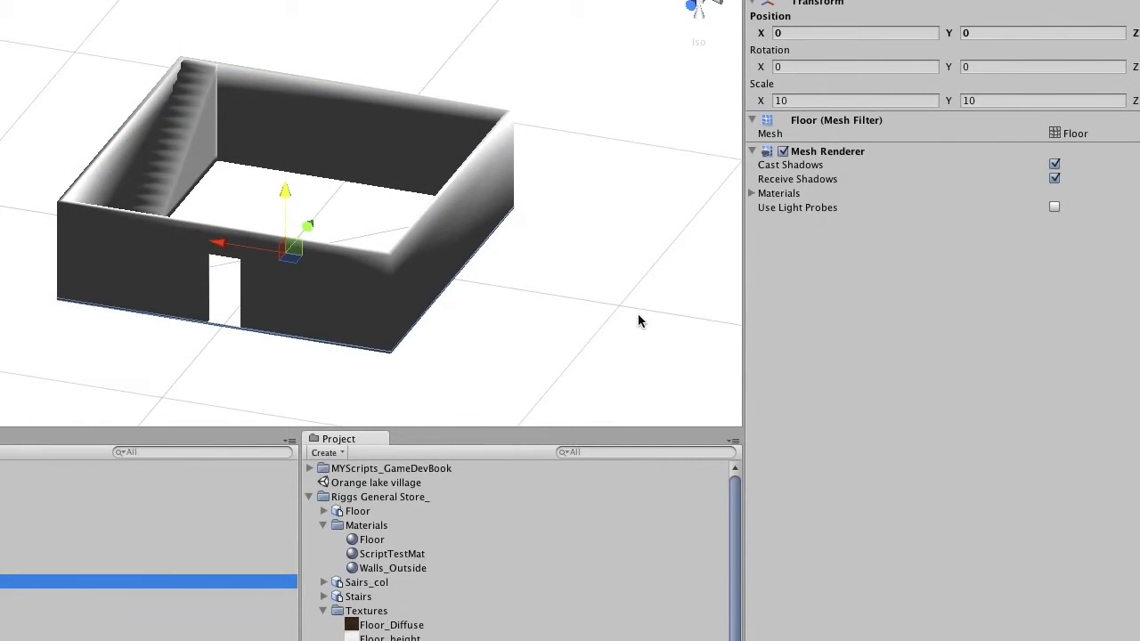
pyautogui.click(174, 155)
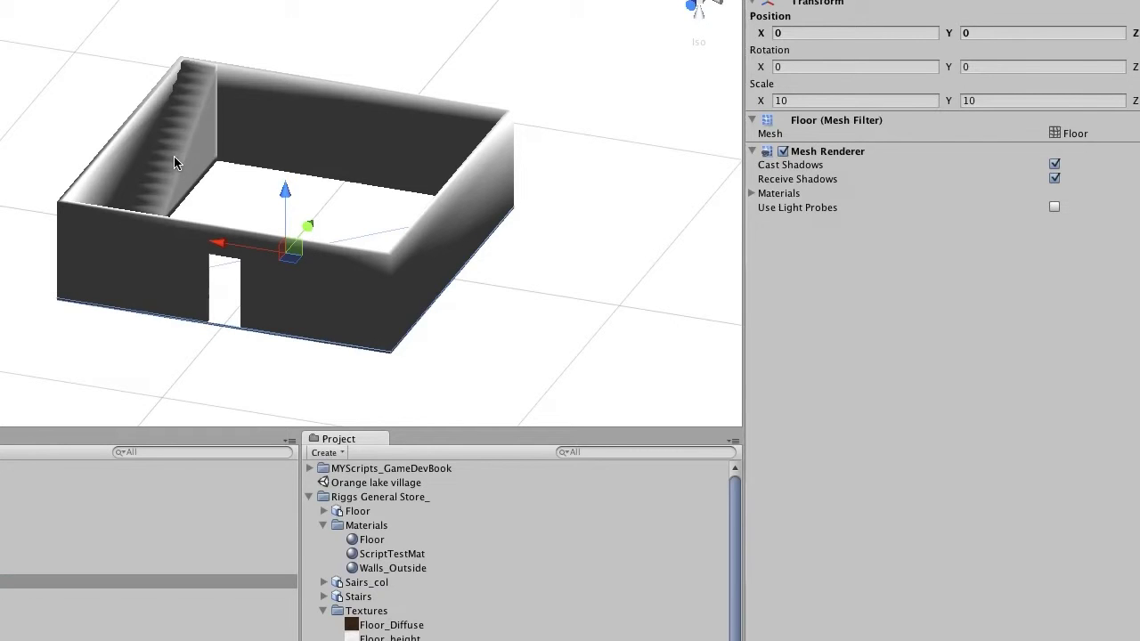
pyautogui.moveTo(133, 538); pyautogui.dragTo(133, 567)
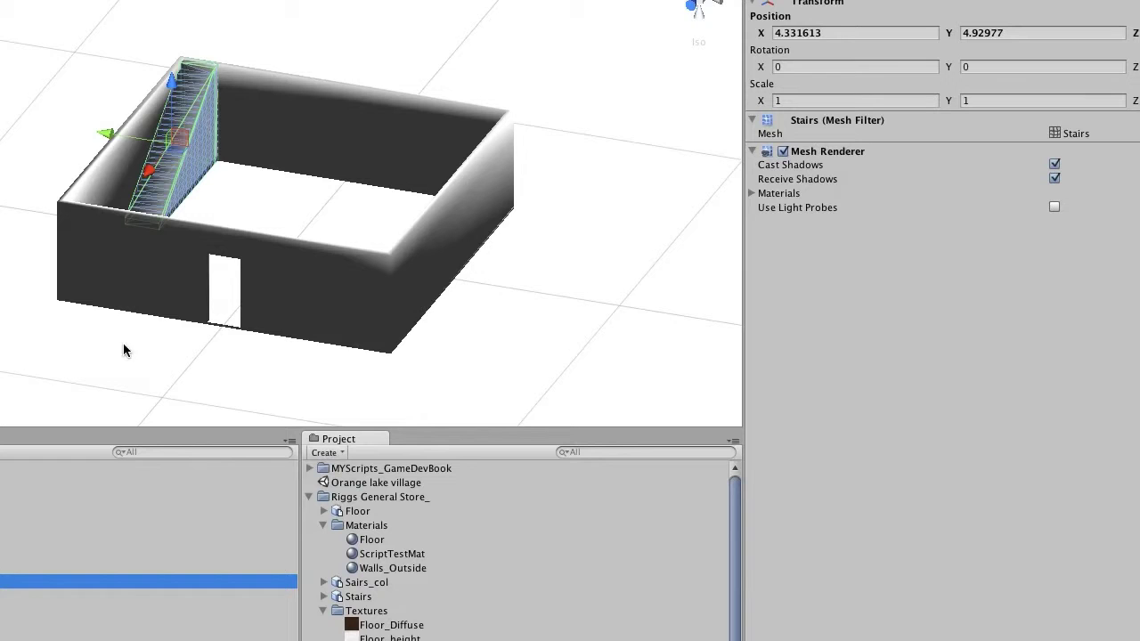
# Step: Switch the Walls_Outside material's shader to Bumped Specular
pyautogui.click(302, 287)
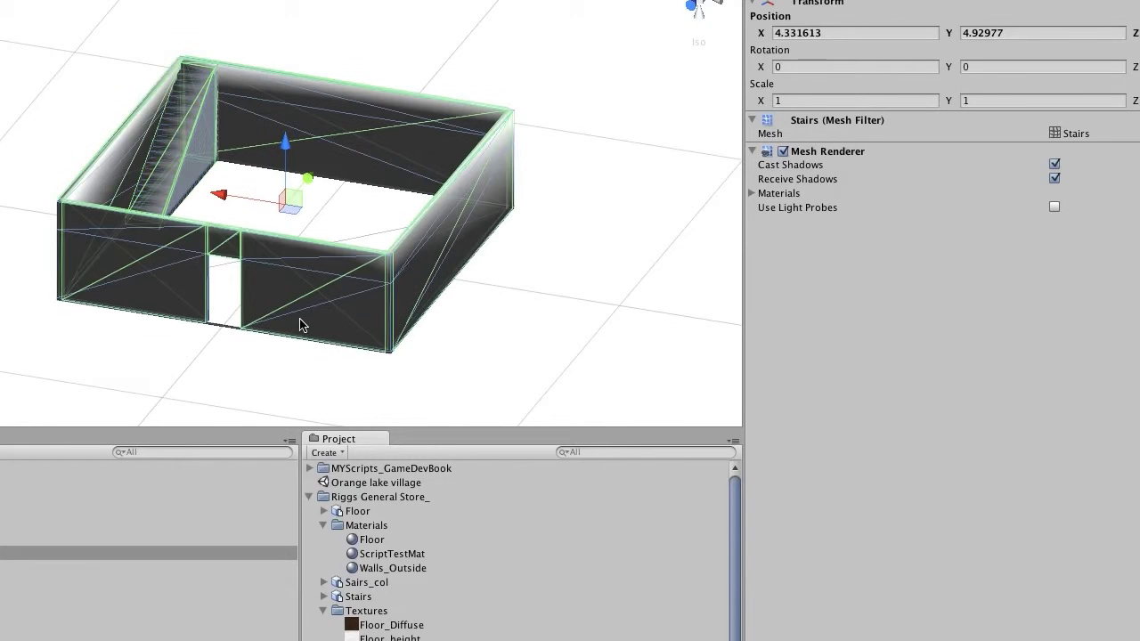
pyautogui.click(385, 568)
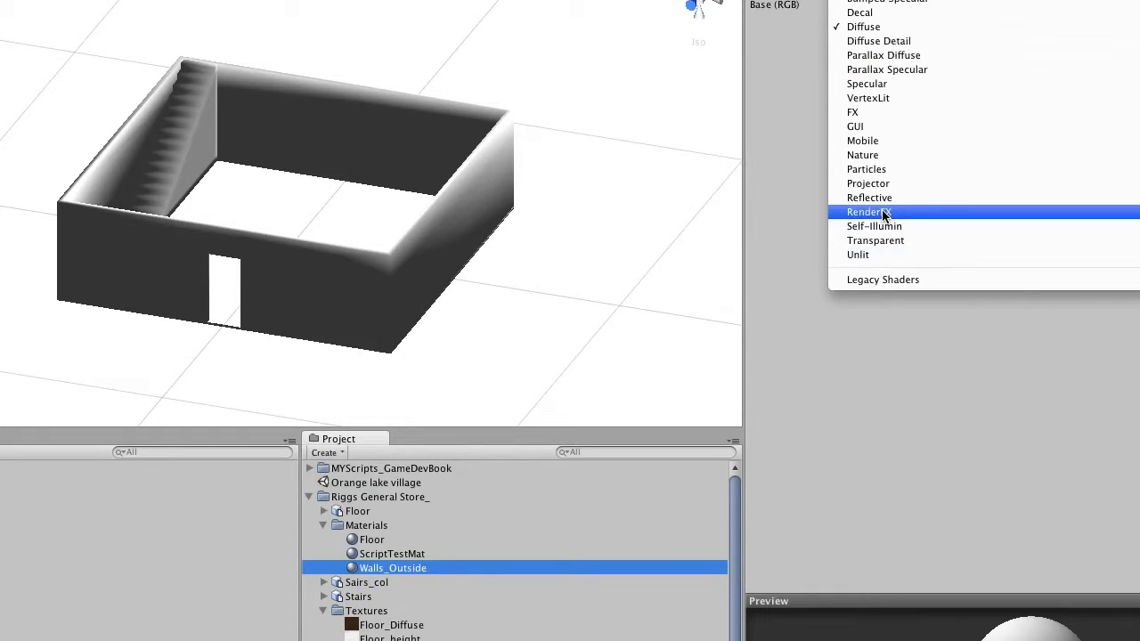
pyautogui.click(879, 2)
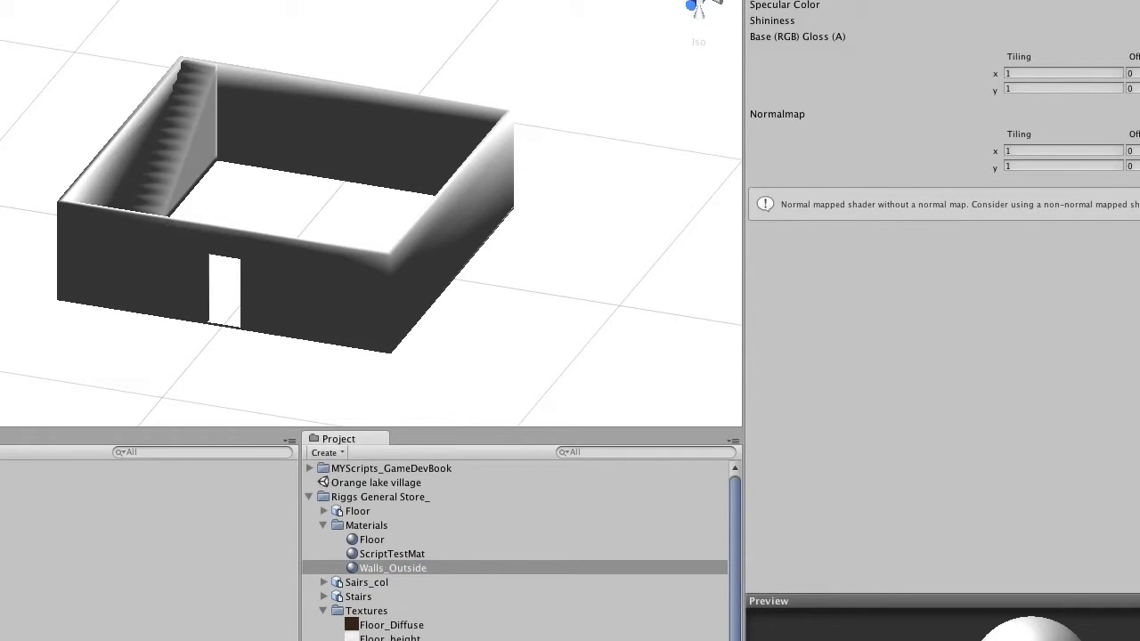
pyautogui.click(881, 1)
pyautogui.moveTo(889, 228)
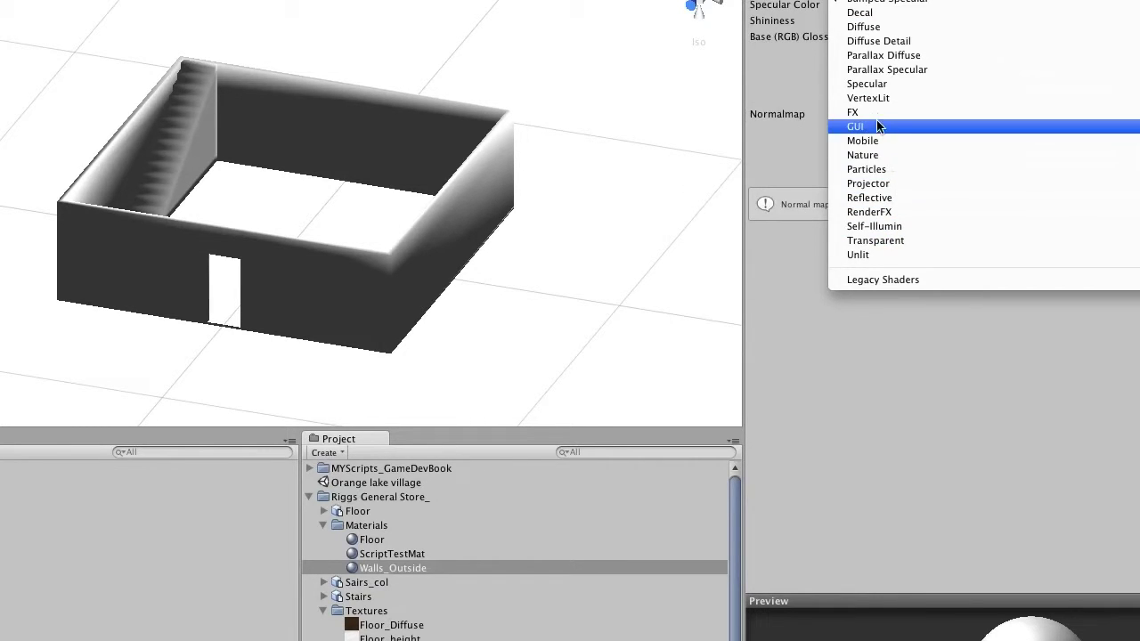
pyautogui.press('Escape')
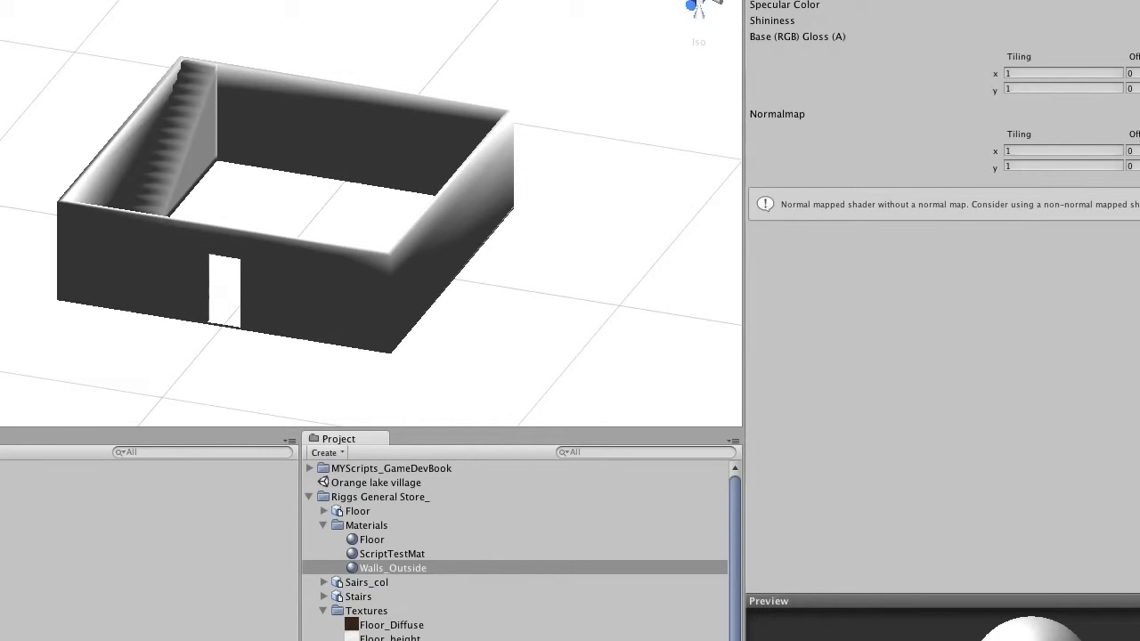
# Step: Open the Asset Store from the Window menu and shift its window up and left
pyautogui.click(18, 0)
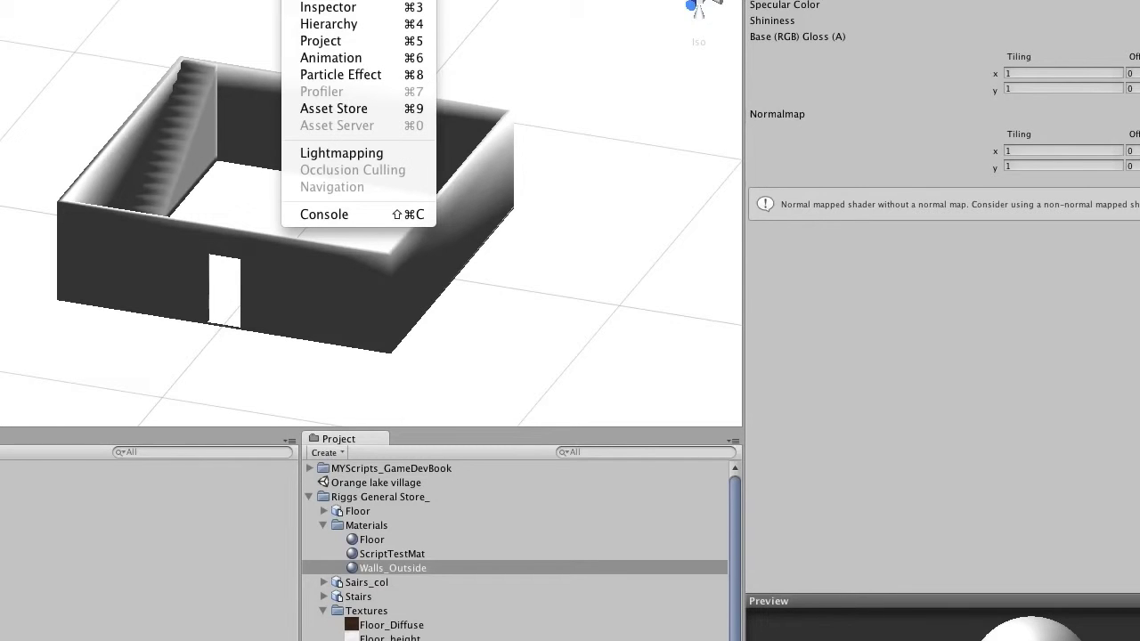
pyautogui.click(361, 111)
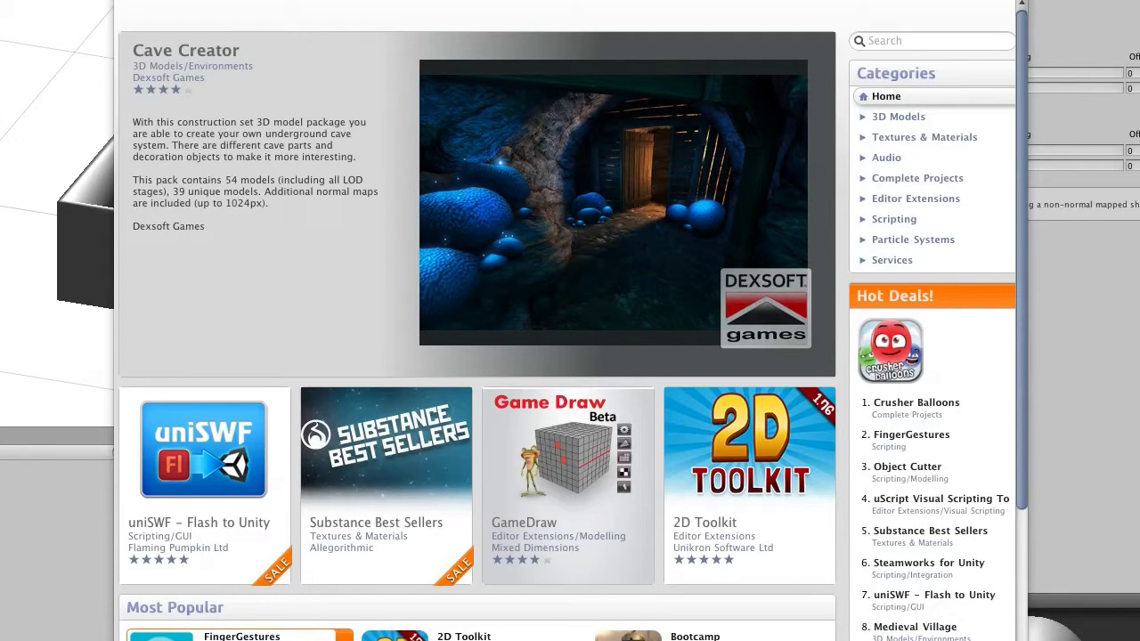
pyautogui.moveTo(570, 9); pyautogui.dragTo(485, 0)
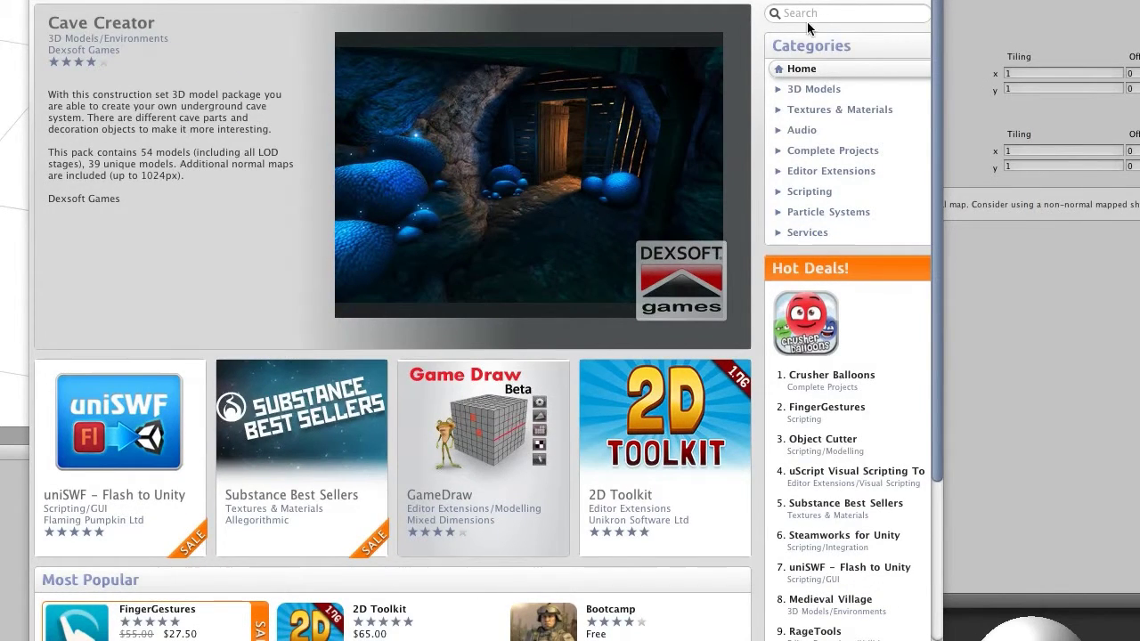
# Step: Search the Asset Store for 'hard surface'
pyautogui.click(810, 17)
pyautogui.write('hard')
pyautogui.write(' seru')
pyautogui.press('BackSpace')
pyautogui.press('BackSpace')
pyautogui.press('BackSpace')
pyautogui.write('urface')
pyautogui.press('Return')
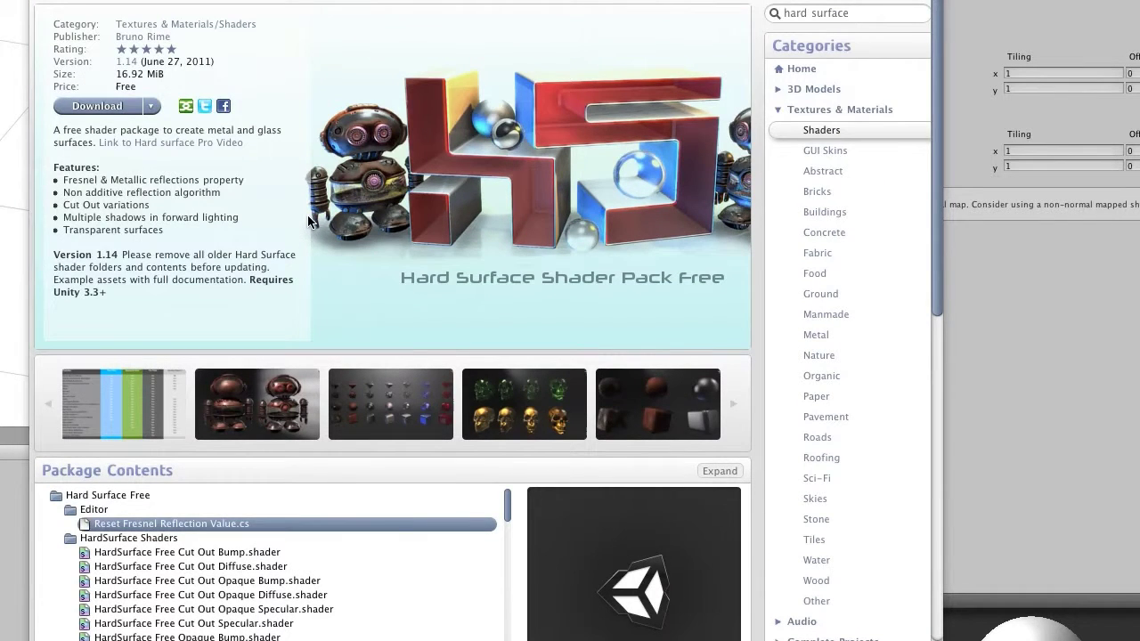
# Step: Browse the Hard Surface Shader Pack Free page, then close the Asset Store
pyautogui.scroll(-5, 306, 222)
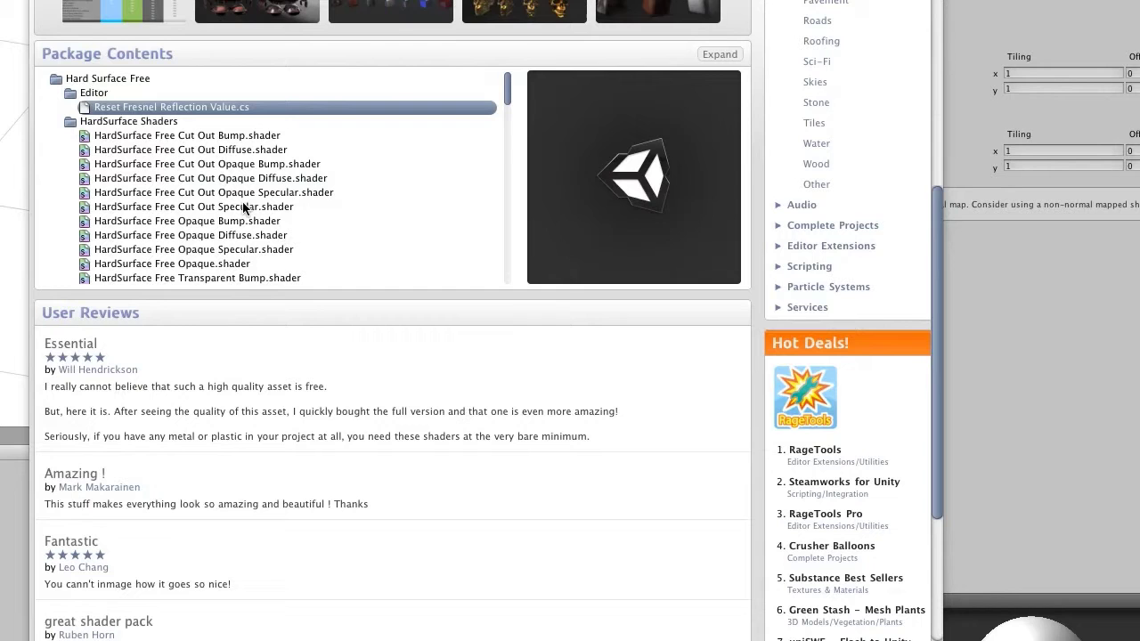
pyautogui.scroll(5, 507, 129)
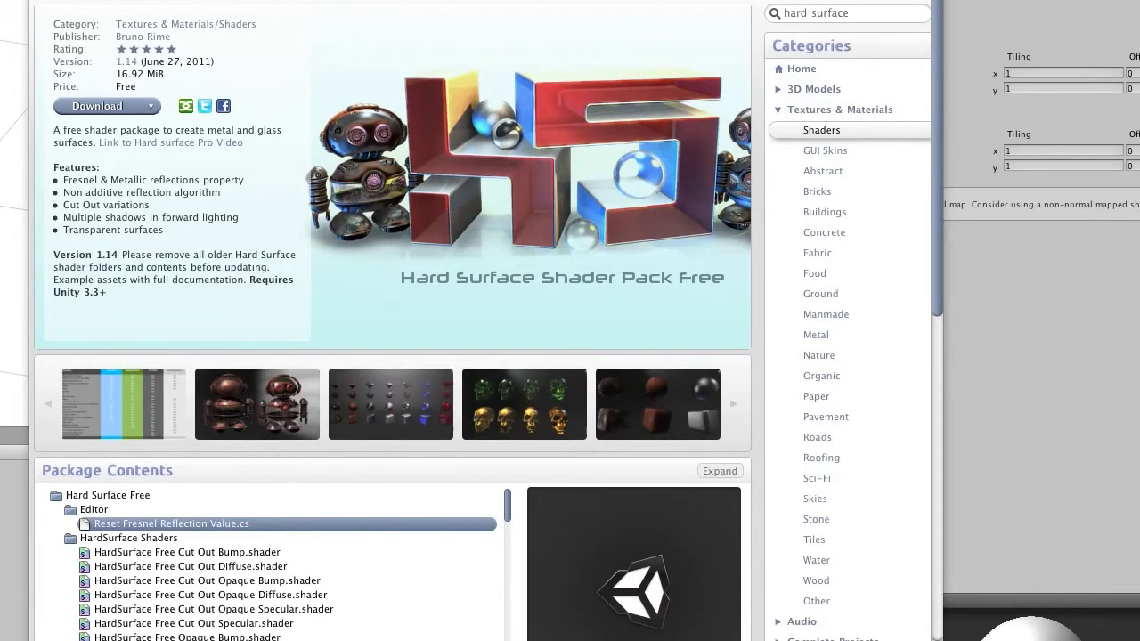
pyautogui.press('super+w')
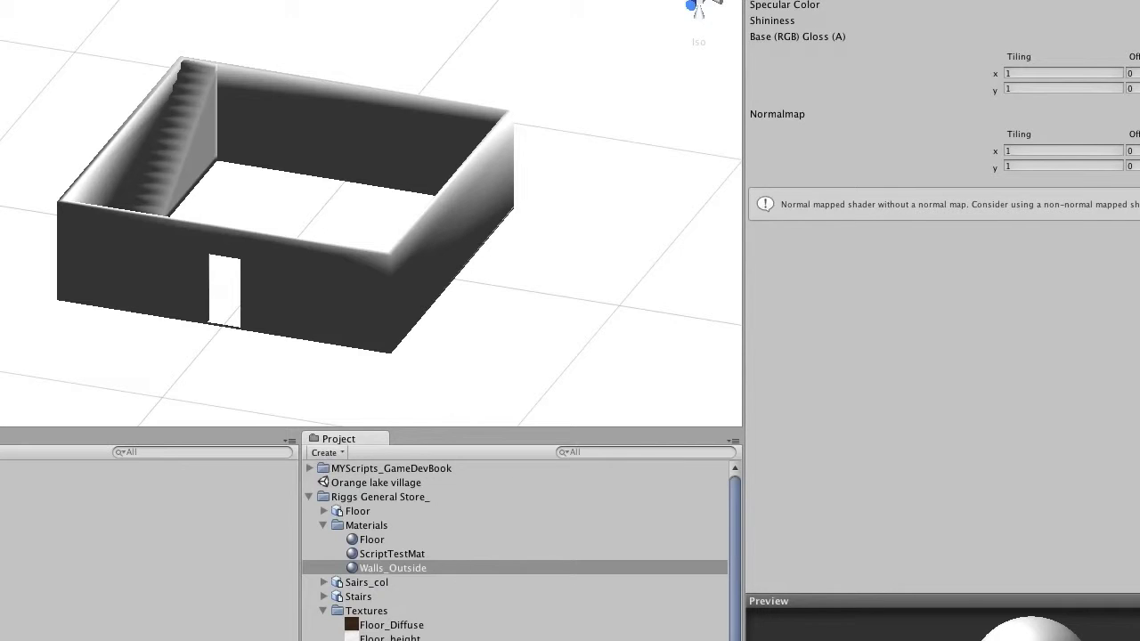
# Step: Assign the Walls_diffuse brick texture to Walls_Outside's Base (RGB) slot and enlarge the preview
pyautogui.moveTo(392, 640)
pyautogui.mouseDown()
pyautogui.moveTo(546, 631)
pyautogui.moveTo(949, 273)
pyautogui.moveTo(795, 258)
pyautogui.moveTo(419, 539)
pyautogui.moveTo(374, 637)
pyautogui.mouseUp()
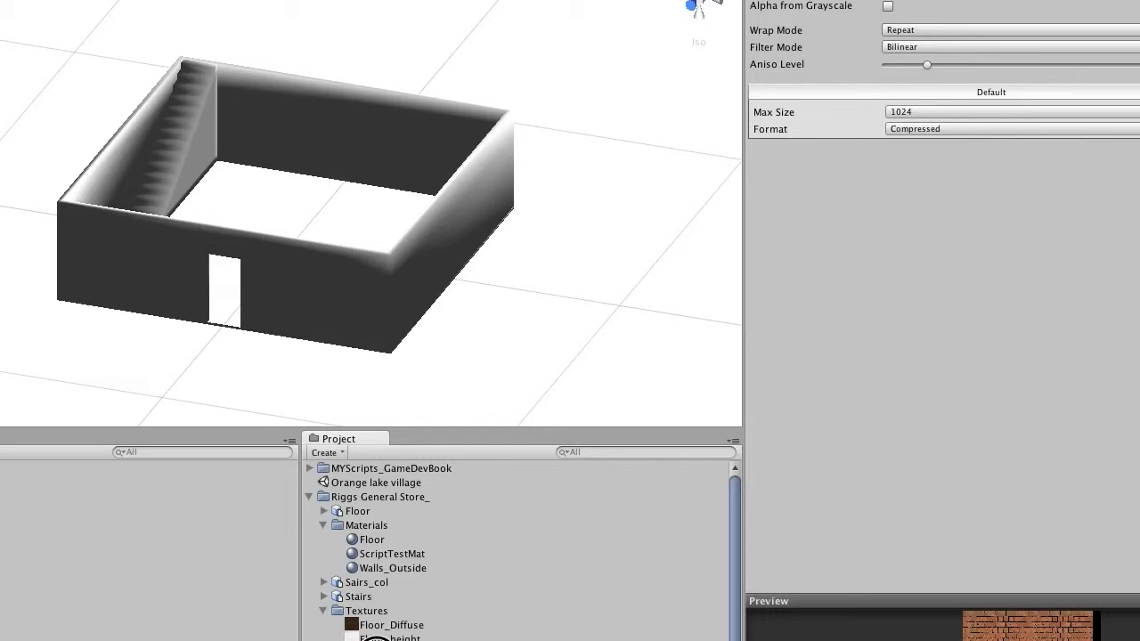
pyautogui.click(381, 570)
pyautogui.moveTo(392, 637); pyautogui.dragTo(1137, 213)
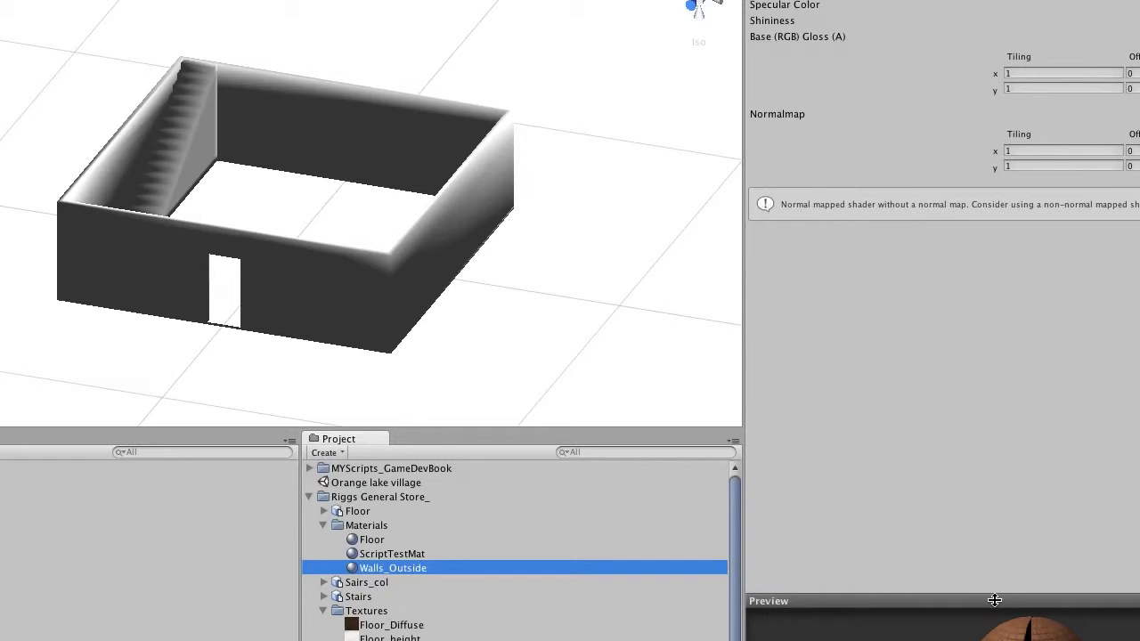
pyautogui.moveTo(992, 601); pyautogui.dragTo(1002, 388)
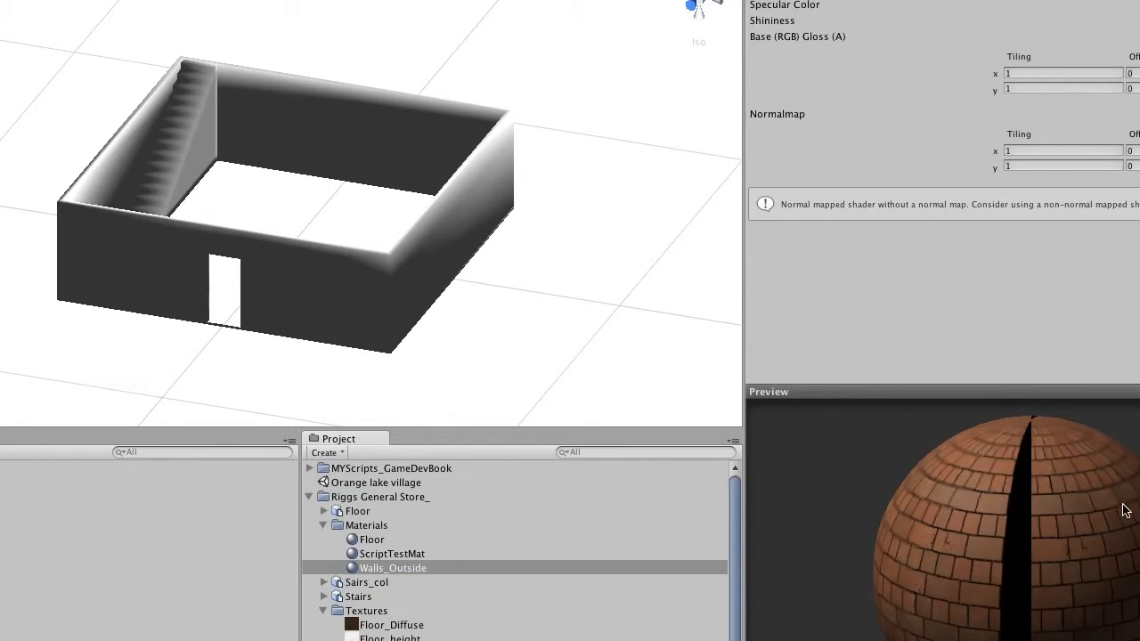
pyautogui.moveTo(1125, 503); pyautogui.dragTo(1013, 499)
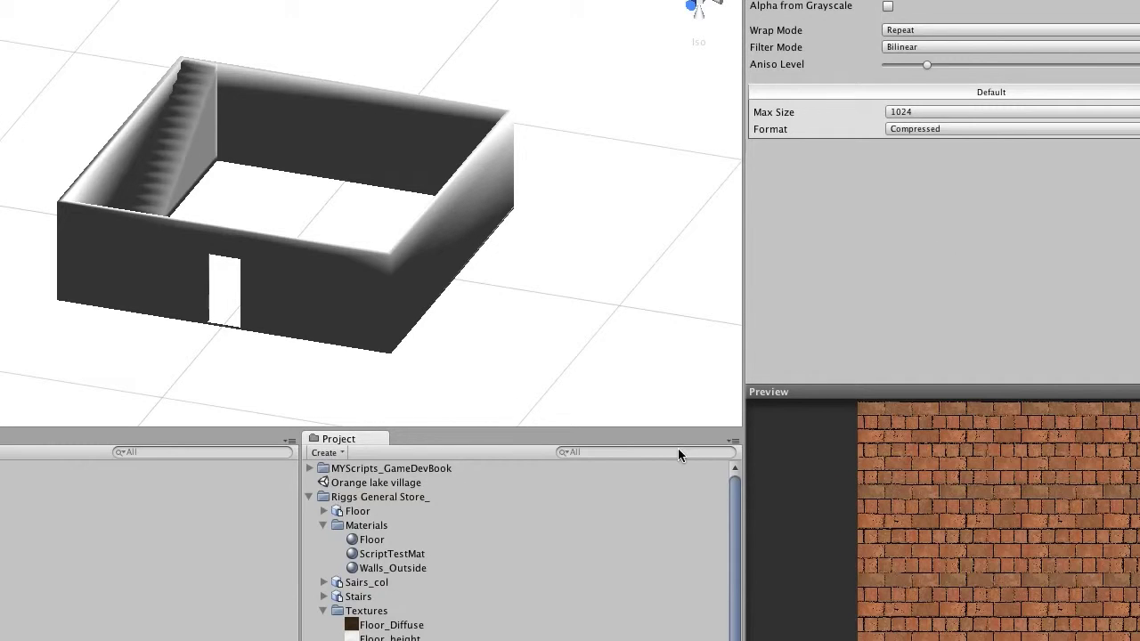
# Step: Give Walls_Outside the Walls_NRM normal map and rotate the preview to check the bumps
pyautogui.click(378, 568)
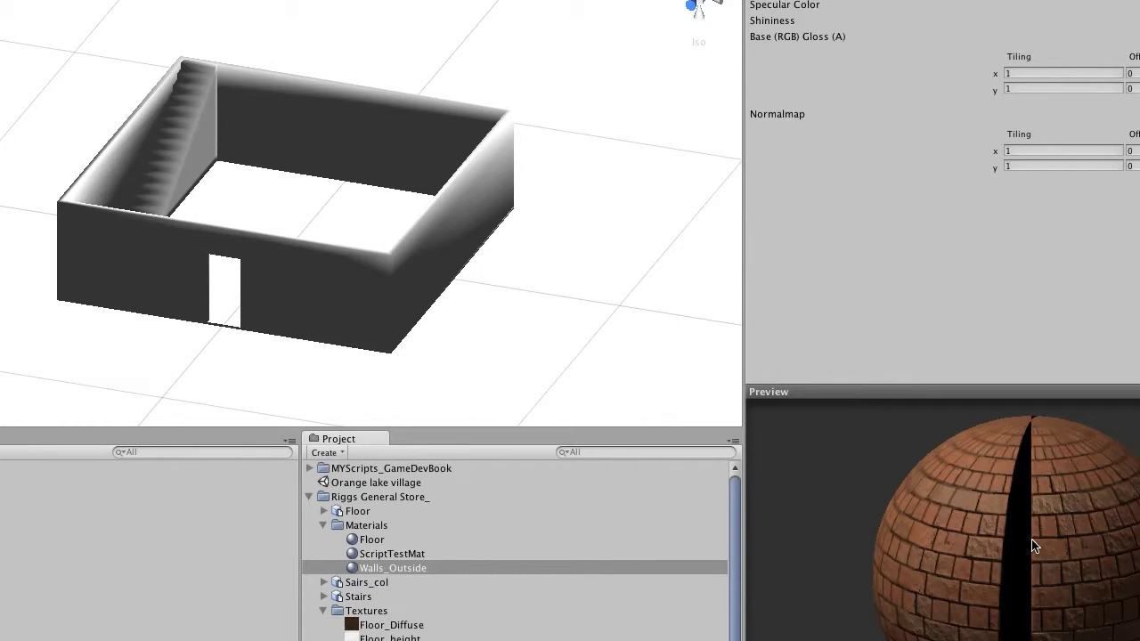
pyautogui.moveTo(1098, 529); pyautogui.dragTo(841, 487)
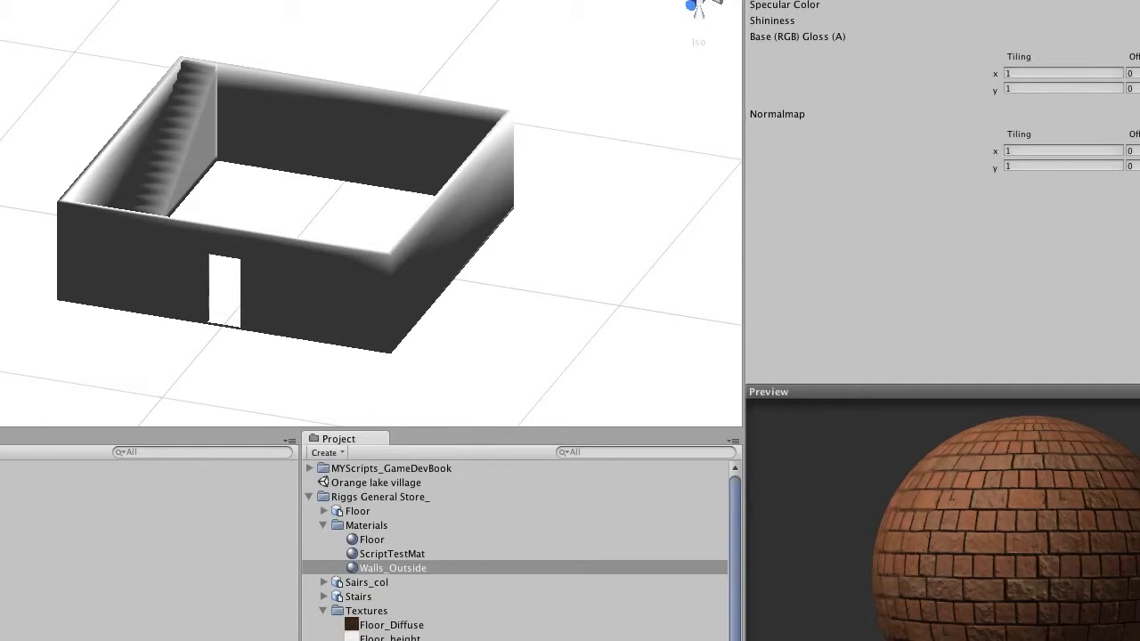
# Step: Apply the Walls_Outside material to the Walls object
pyautogui.click(178, 553)
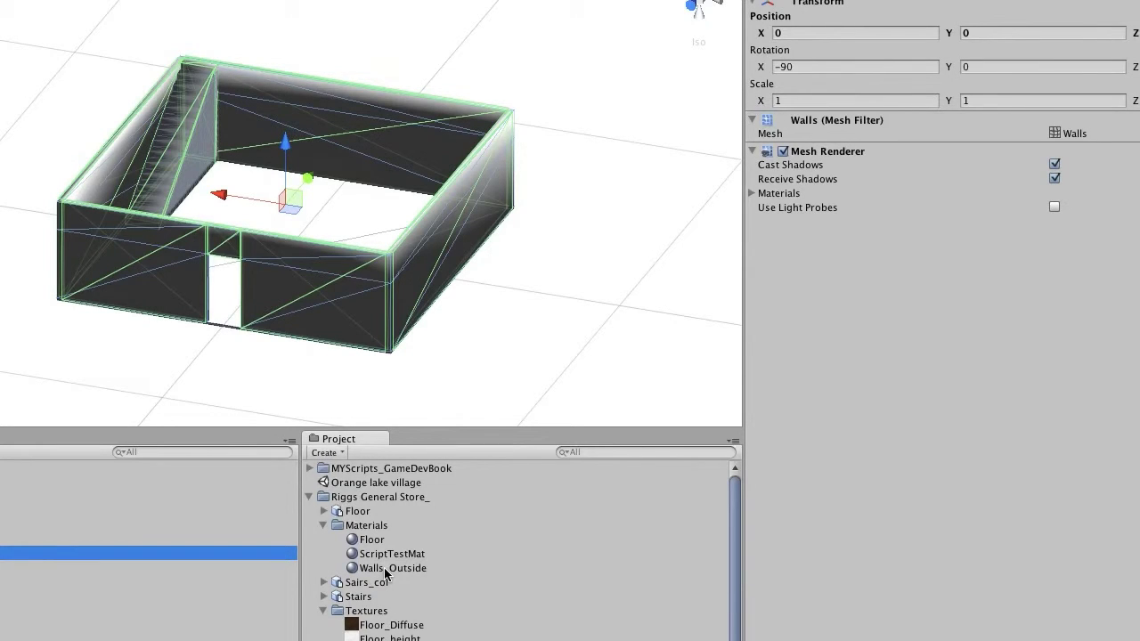
pyautogui.moveTo(384, 570); pyautogui.dragTo(889, 393)
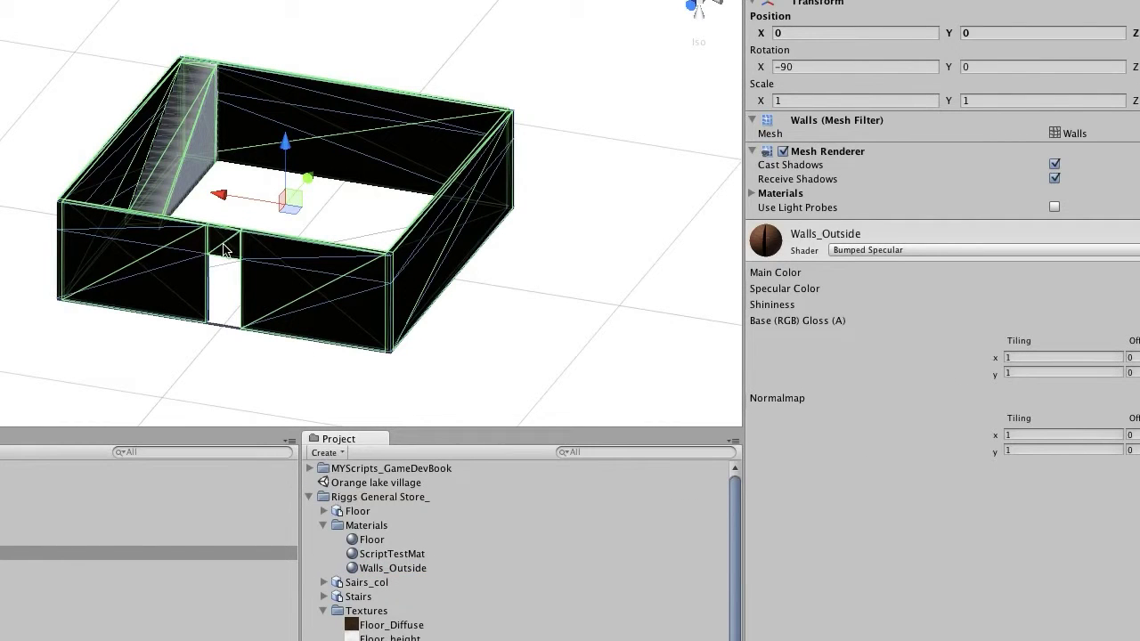
pyautogui.scroll(5, 326, 284)
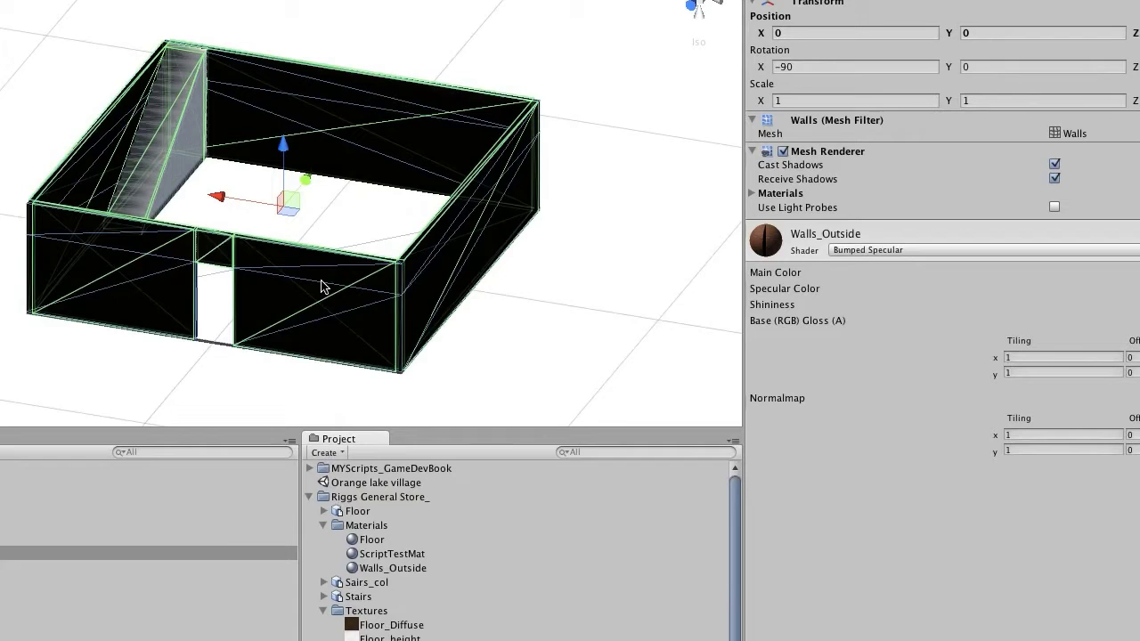
pyautogui.scroll(-1, 361, 274)
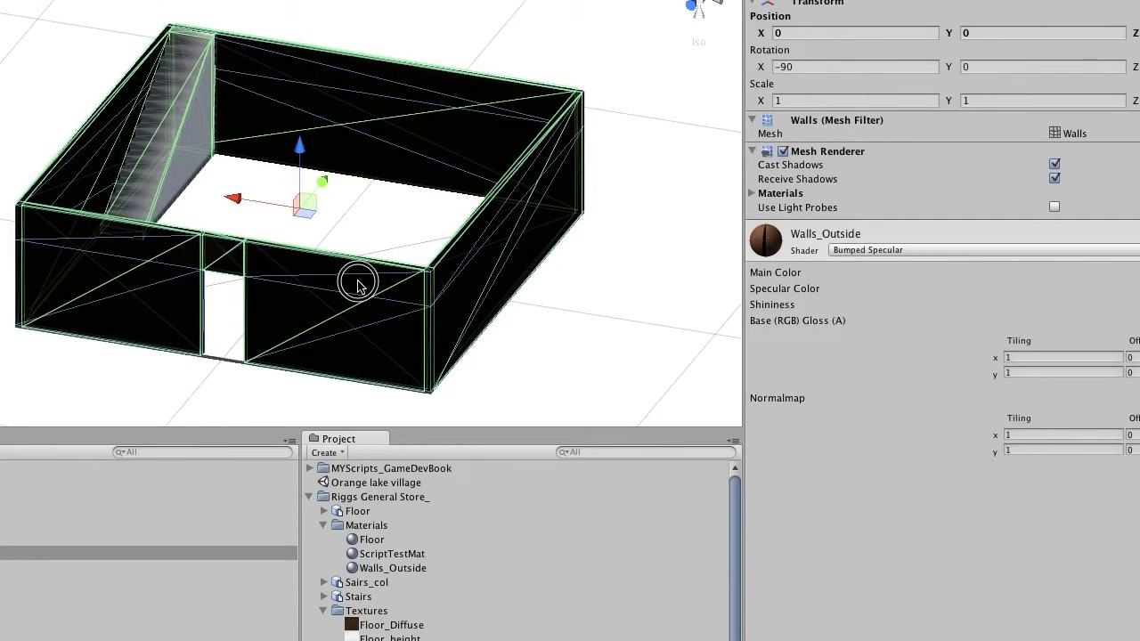
pyautogui.click(324, 228)
pyautogui.click(324, 326)
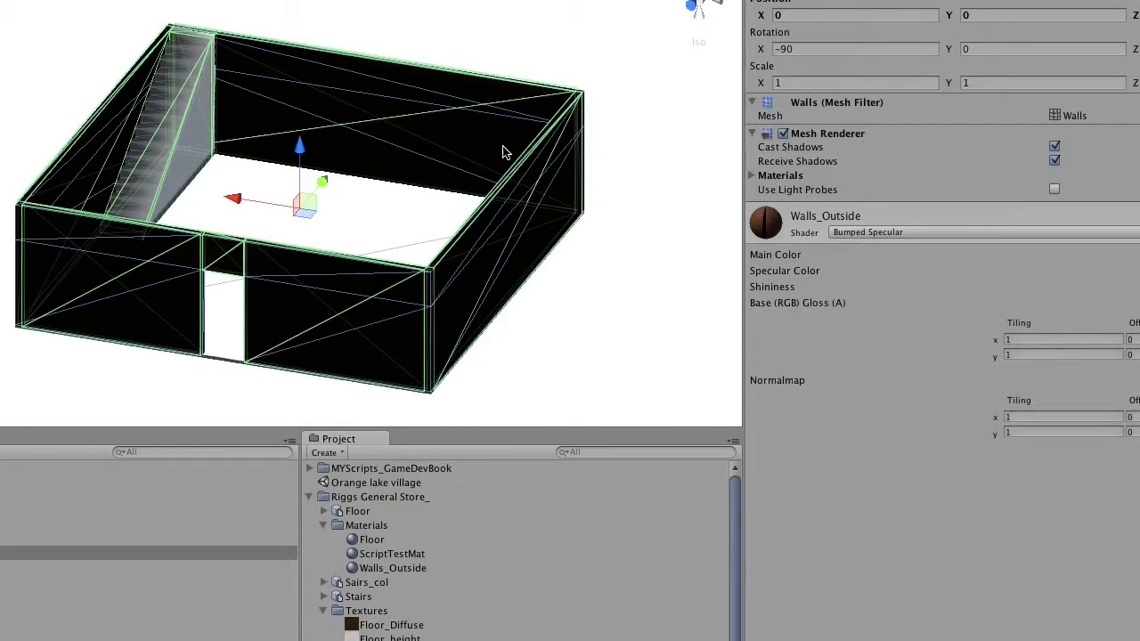
# Step: Test in play mode by walking the player toward the wall, then stop
pyautogui.press('super+p')
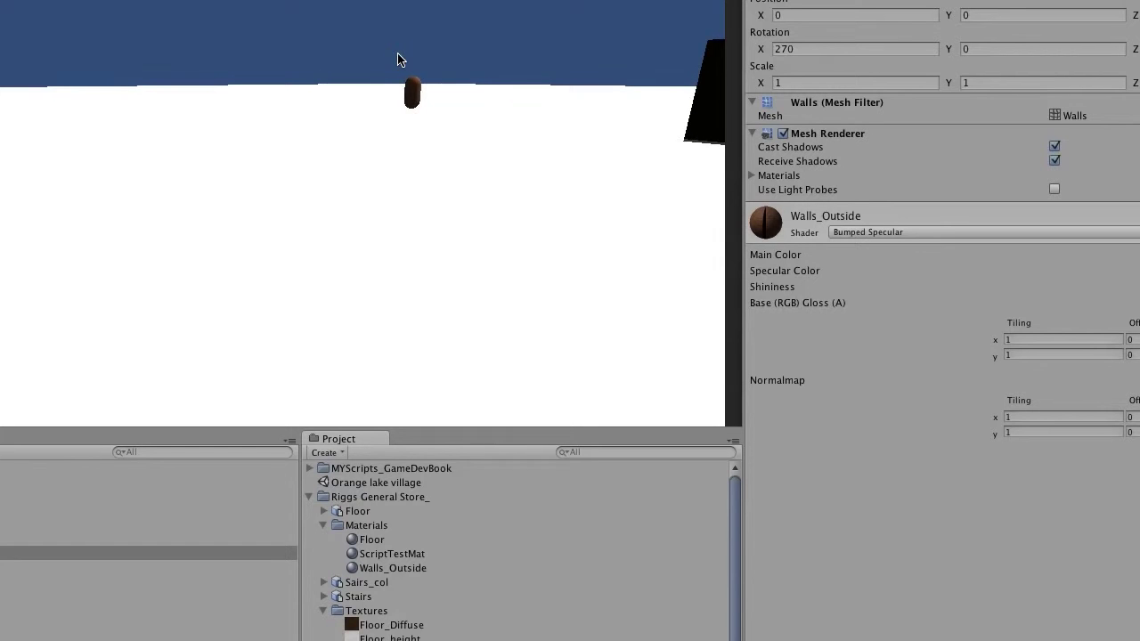
pyautogui.press('w')
pyautogui.press('w')
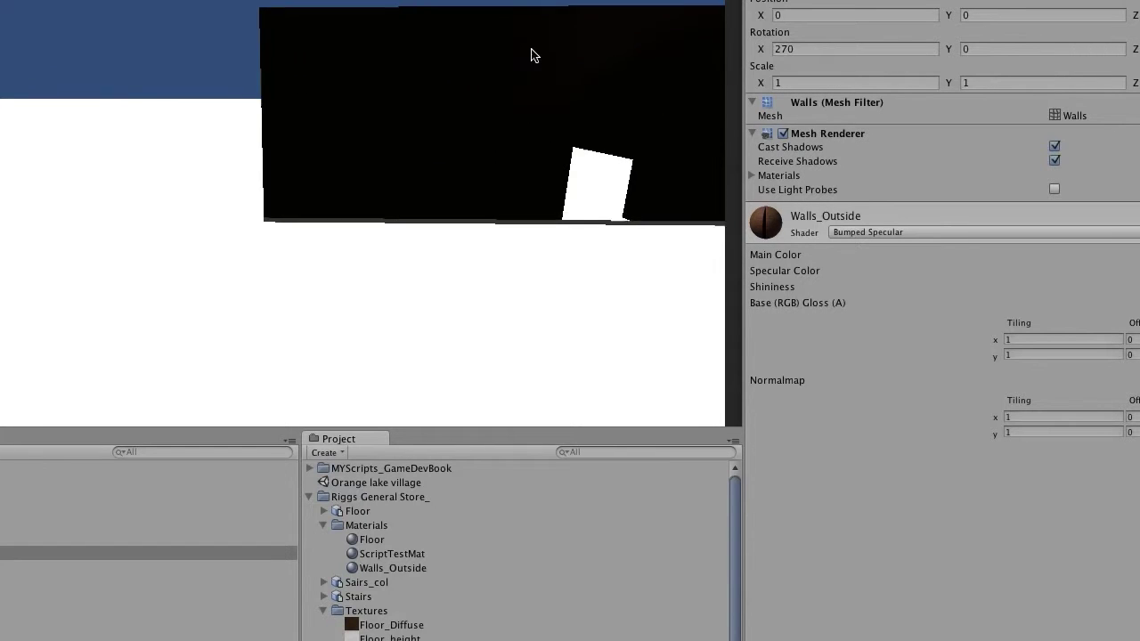
pyautogui.press('w')
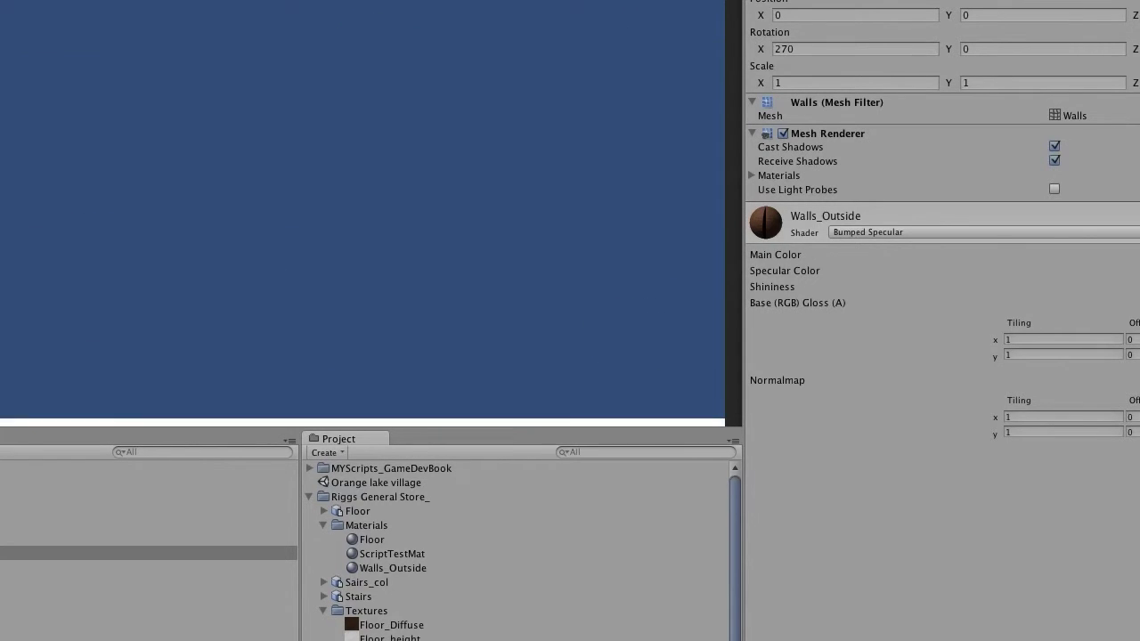
pyautogui.hotkey('ctrl', 'p')
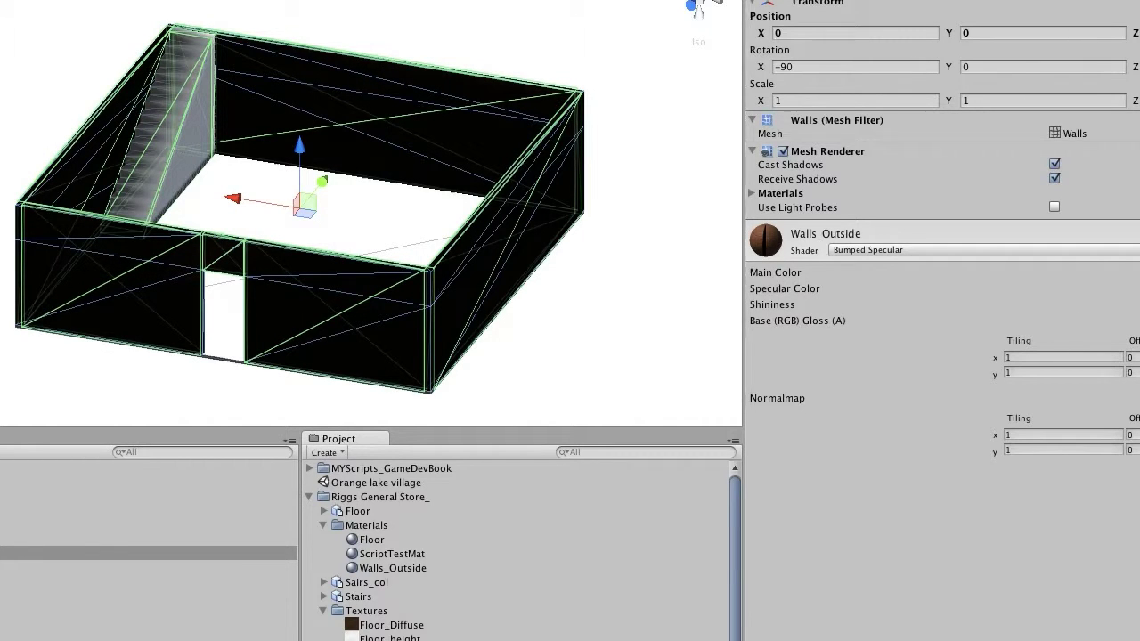
# Step: Orbit and zoom around the brick-walled store, viewing the doorway, far wall and stairs, then zoom out
pyautogui.moveTo(526, 249); pyautogui.dragTo(536, 229, button='middle')
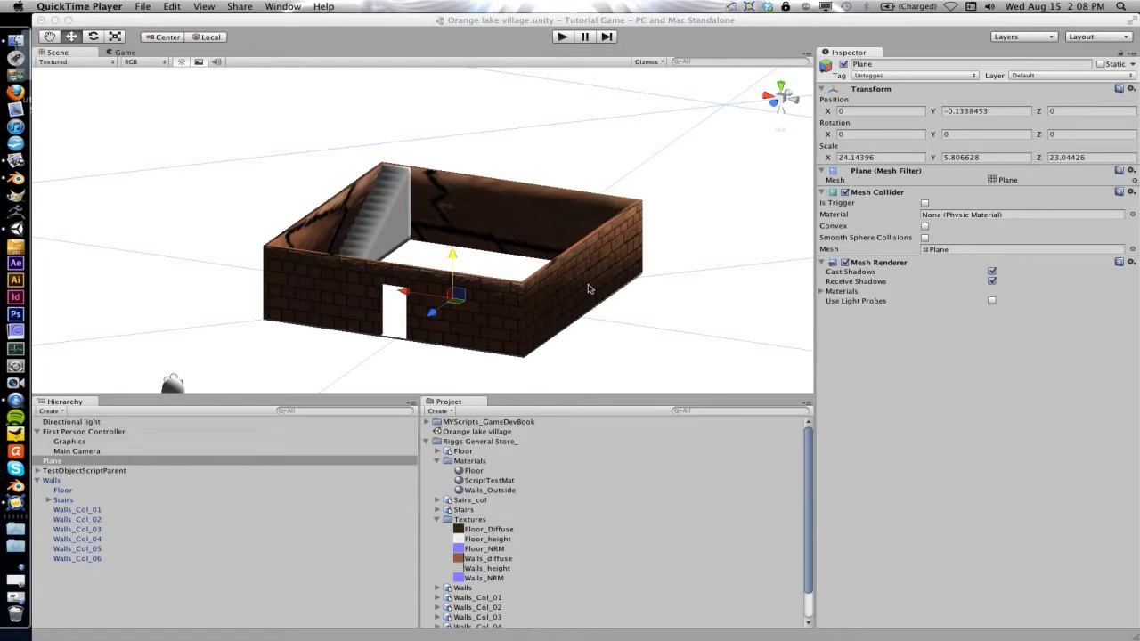
pyautogui.keyDown('alt'); pyautogui.moveTo(580, 292); pyautogui.dragTo(438, 238); pyautogui.keyUp('alt')
pyautogui.scroll(2, 392, 261)
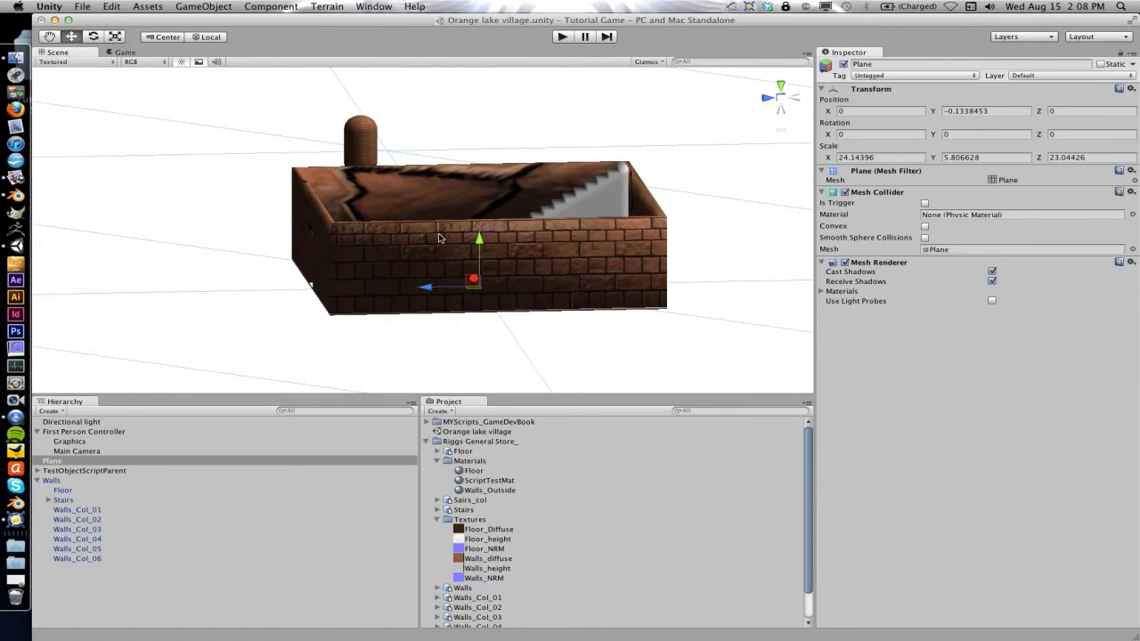
pyautogui.scroll(3, 522, 260)
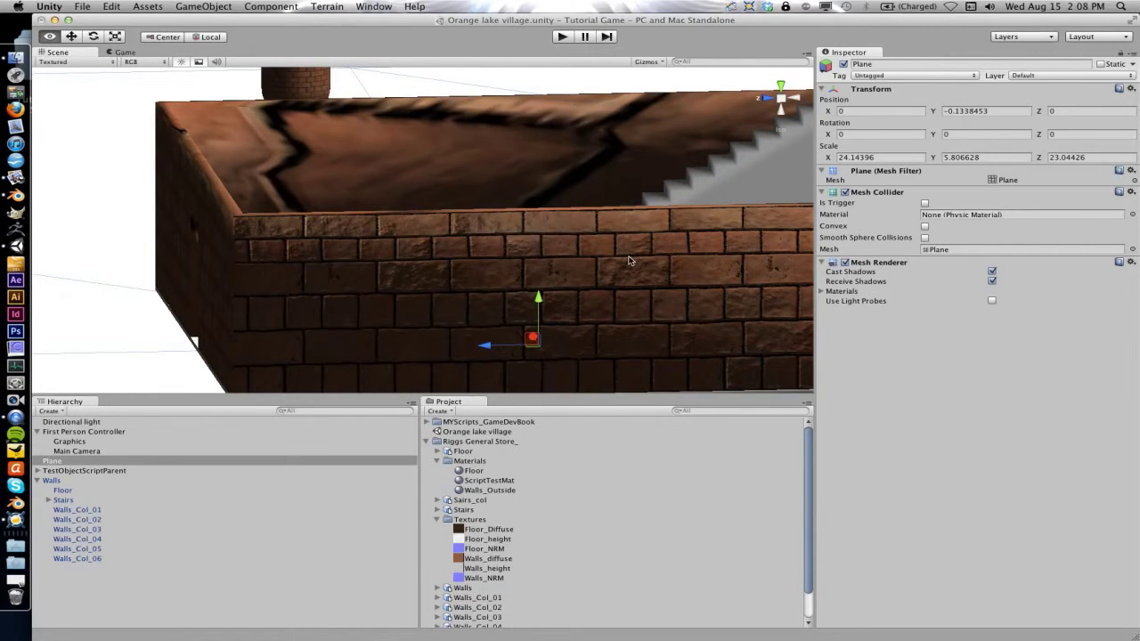
pyautogui.scroll(3, 526, 285)
pyautogui.keyDown('alt'); pyautogui.moveTo(526, 285); pyautogui.dragTo(470, 284); pyautogui.keyUp('alt')
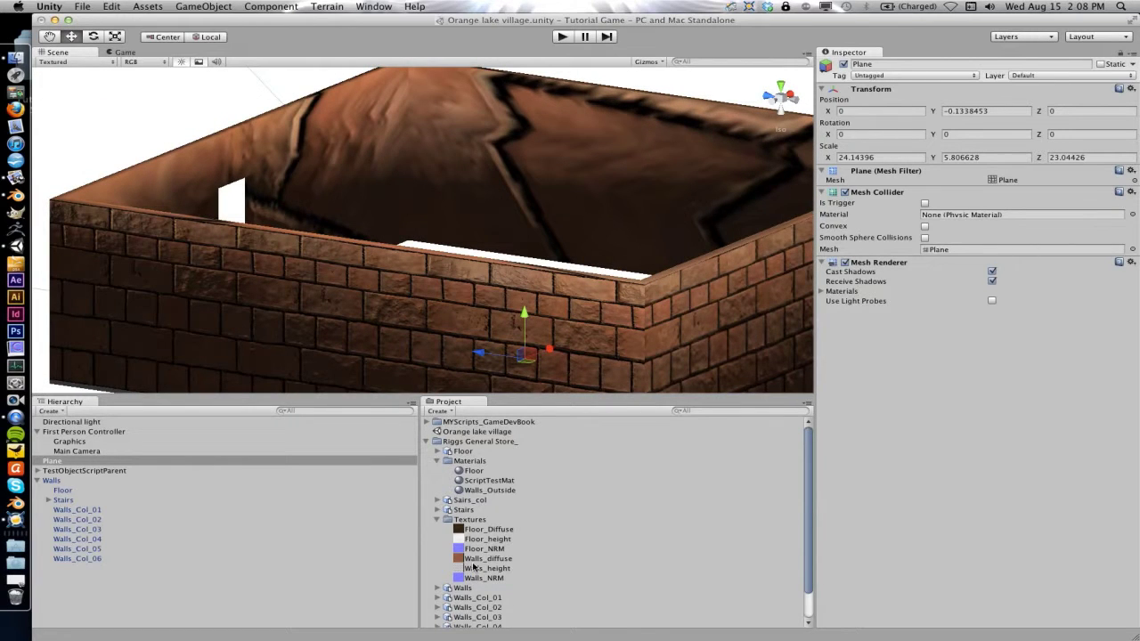
pyautogui.keyDown('alt'); pyautogui.moveTo(294, 276); pyautogui.dragTo(585, 261); pyautogui.keyUp('alt')
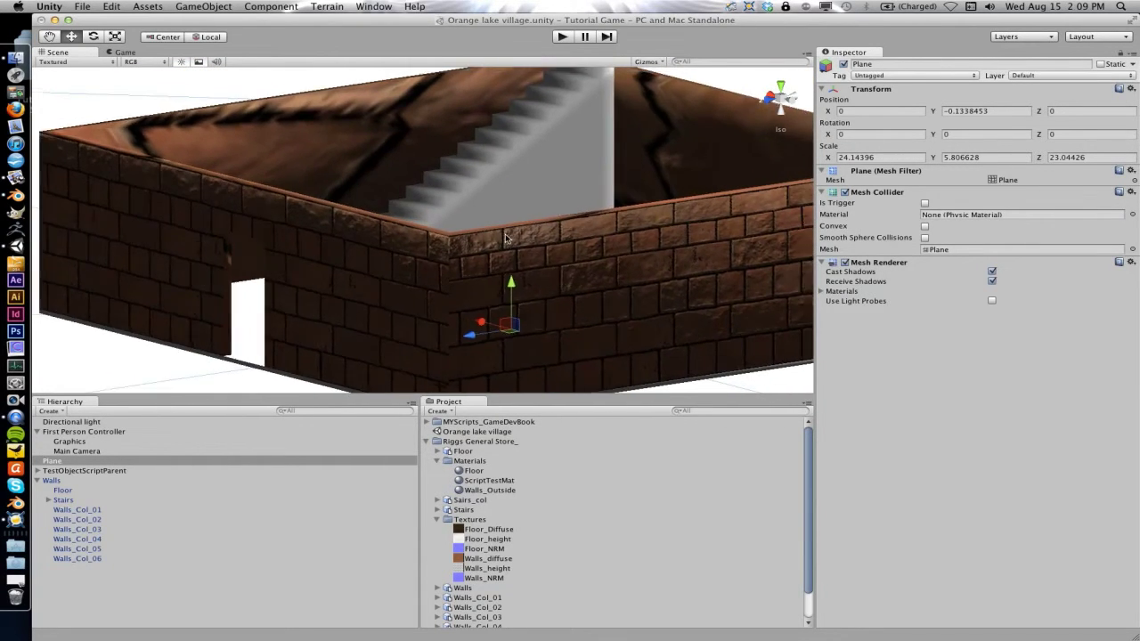
pyautogui.scroll(-5, 534, 205)
pyautogui.scroll(-5, 498, 166)
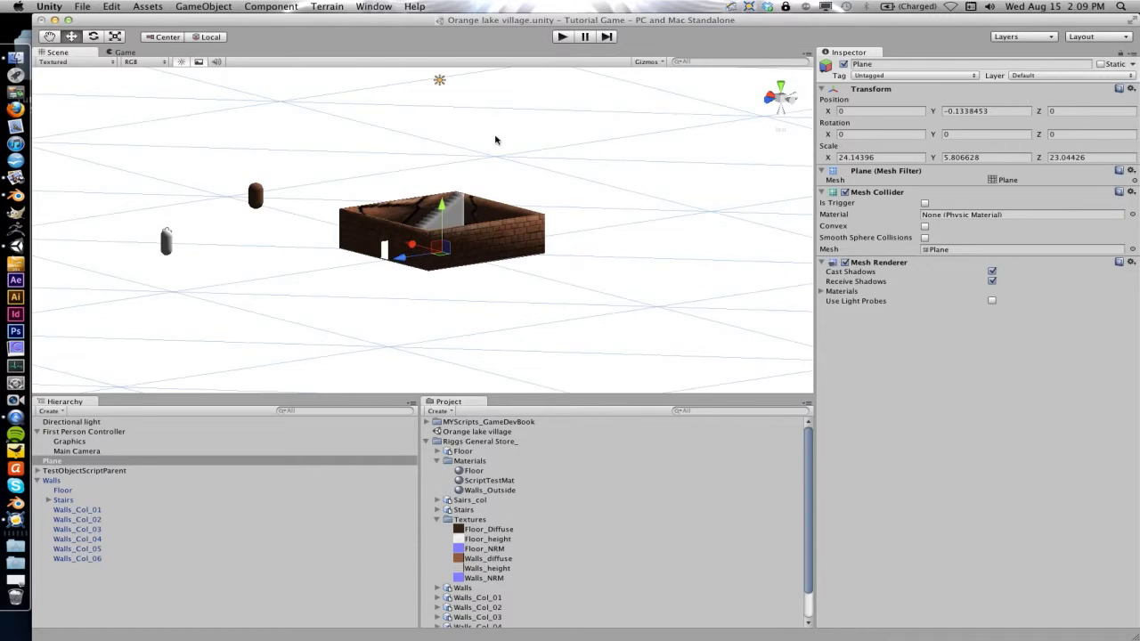
# Step: Select the Directional light and move it beside the building
pyautogui.keyDown('alt'); pyautogui.moveTo(496, 145); pyautogui.dragTo(442, 118); pyautogui.keyUp('alt')
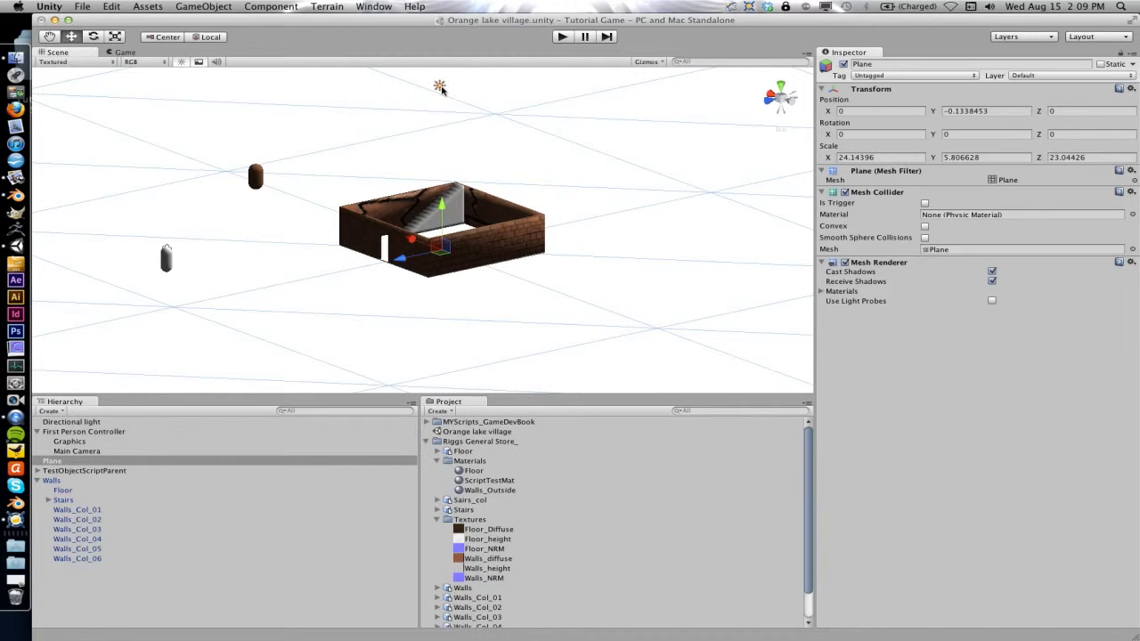
pyautogui.click(440, 85)
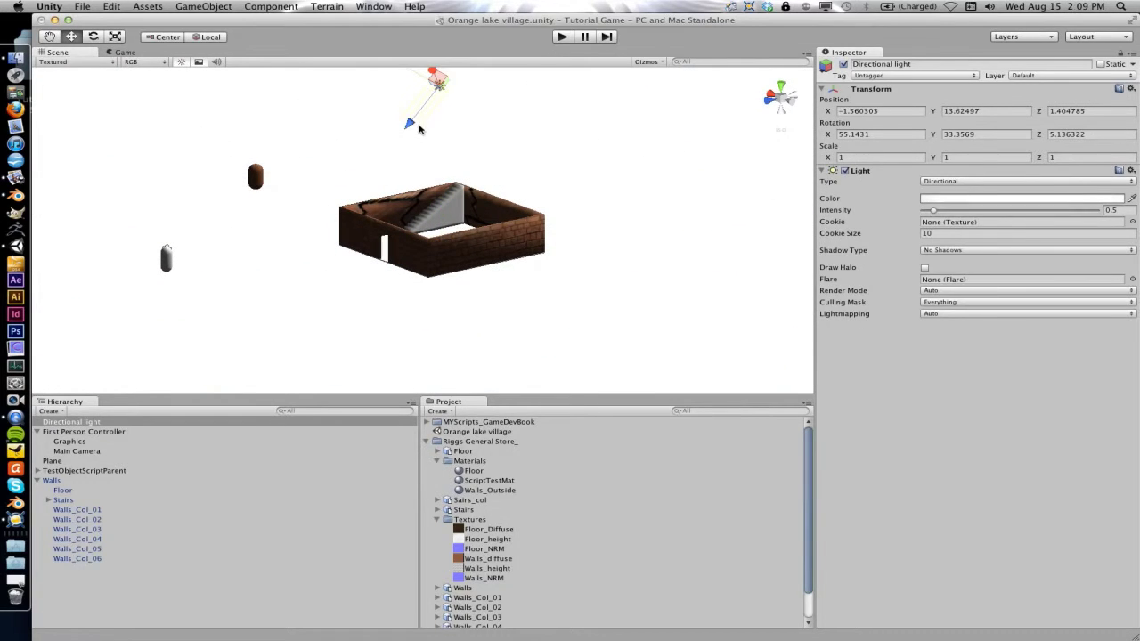
pyautogui.moveTo(411, 121); pyautogui.dragTo(360, 125)
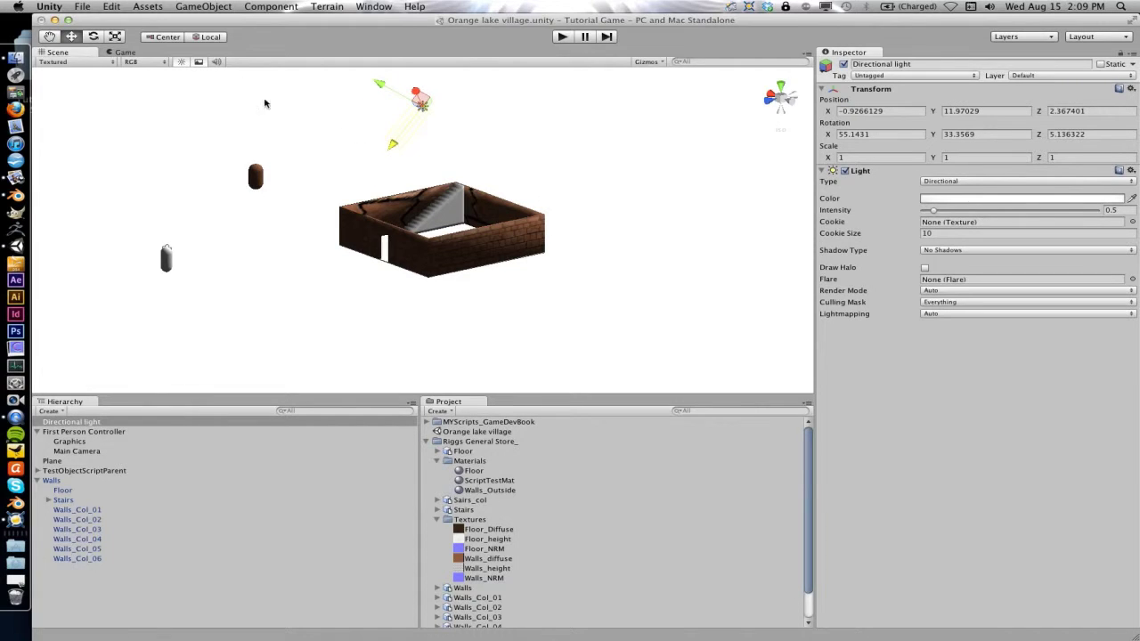
# Step: Rotate the Directional light to about 16, 106, 106 degrees, then orbit so the doorway faces front
pyautogui.click(94, 36)
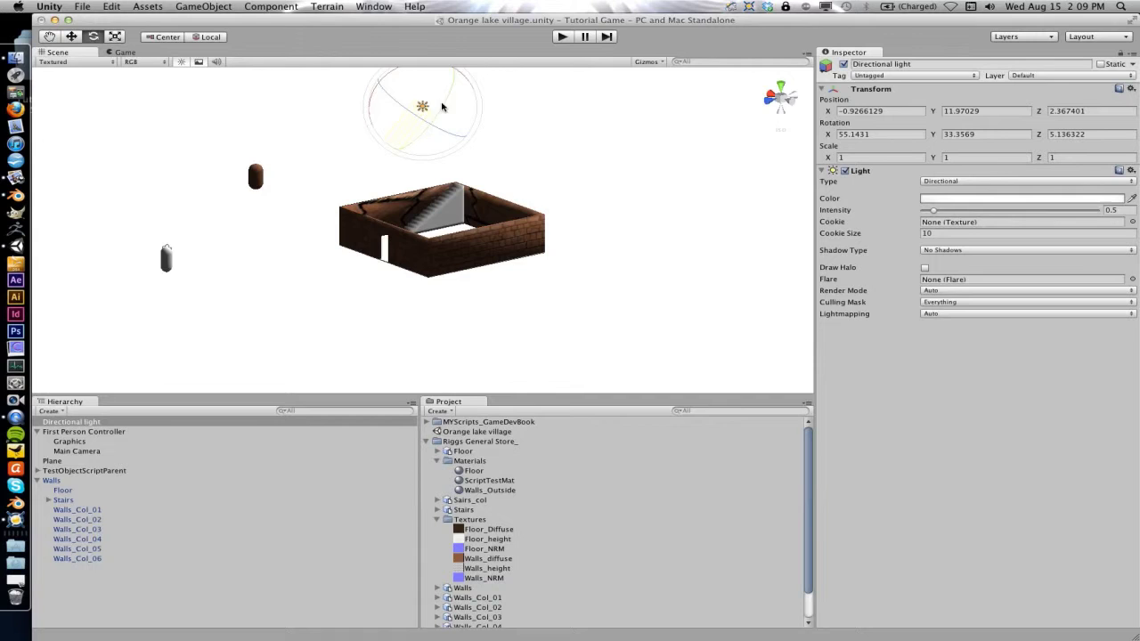
pyautogui.moveTo(435, 119); pyautogui.dragTo(306, 183)
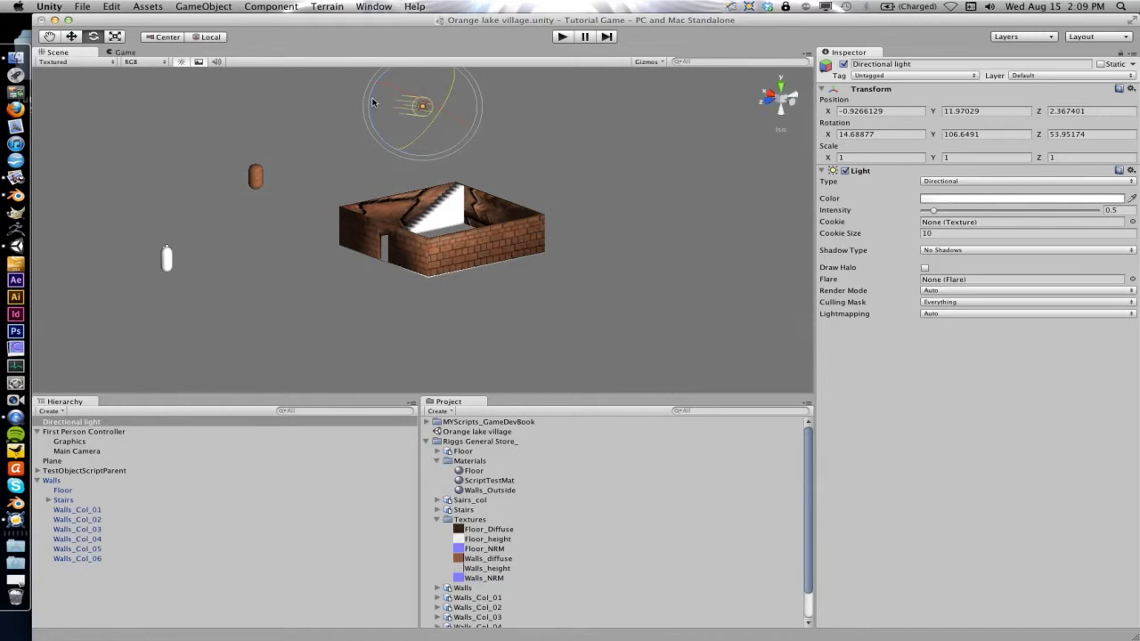
pyautogui.moveTo(372, 101); pyautogui.dragTo(418, 198)
pyautogui.scroll(6, 449, 223)
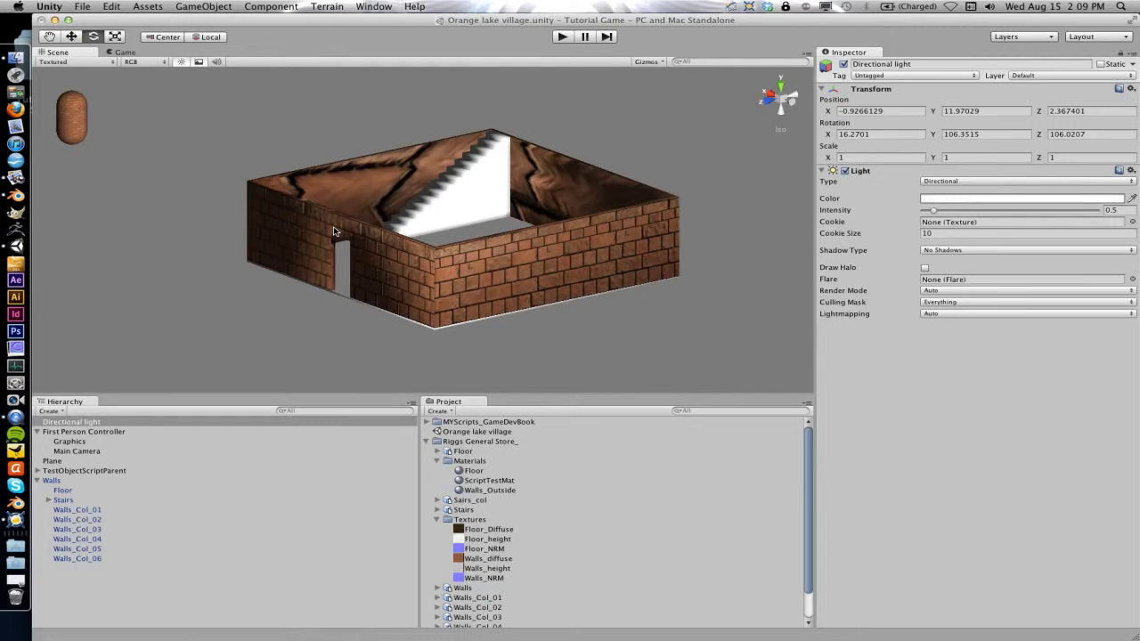
pyautogui.scroll(1, 321, 233)
pyautogui.keyDown('alt'); pyautogui.moveTo(310, 240); pyautogui.dragTo(758, 203); pyautogui.keyUp('alt')
# Step: Keep the Scene view in RGB render mode and turn on scene lighting
pyautogui.keyDown('alt'); pyautogui.moveTo(600, 168); pyautogui.dragTo(469, 124); pyautogui.keyUp('alt')
pyautogui.click(131, 62)
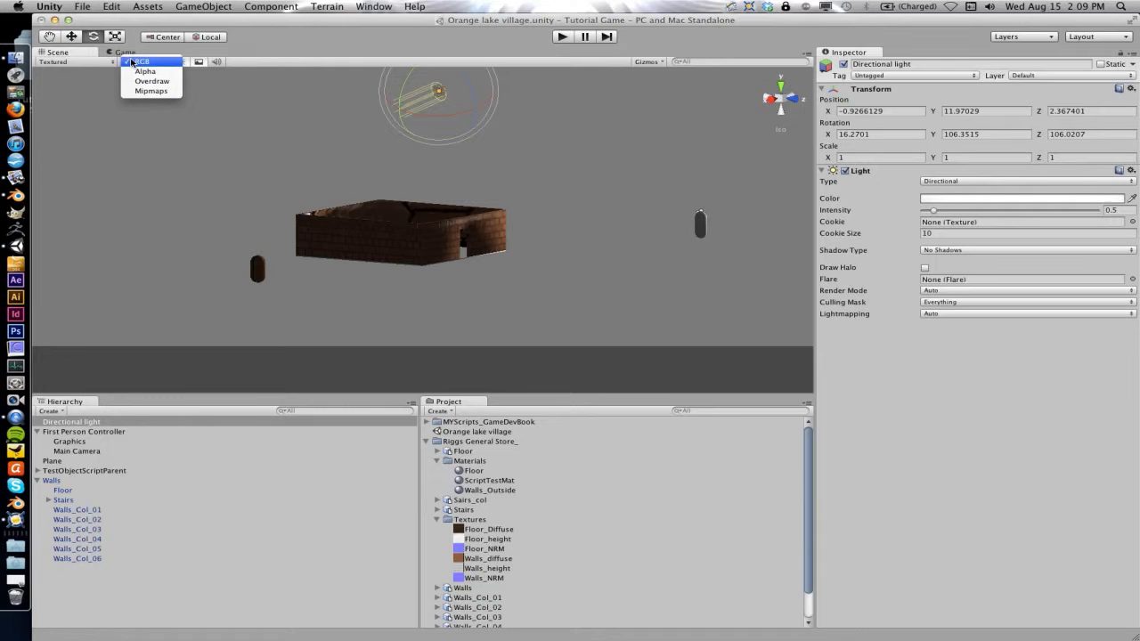
pyautogui.click(174, 70)
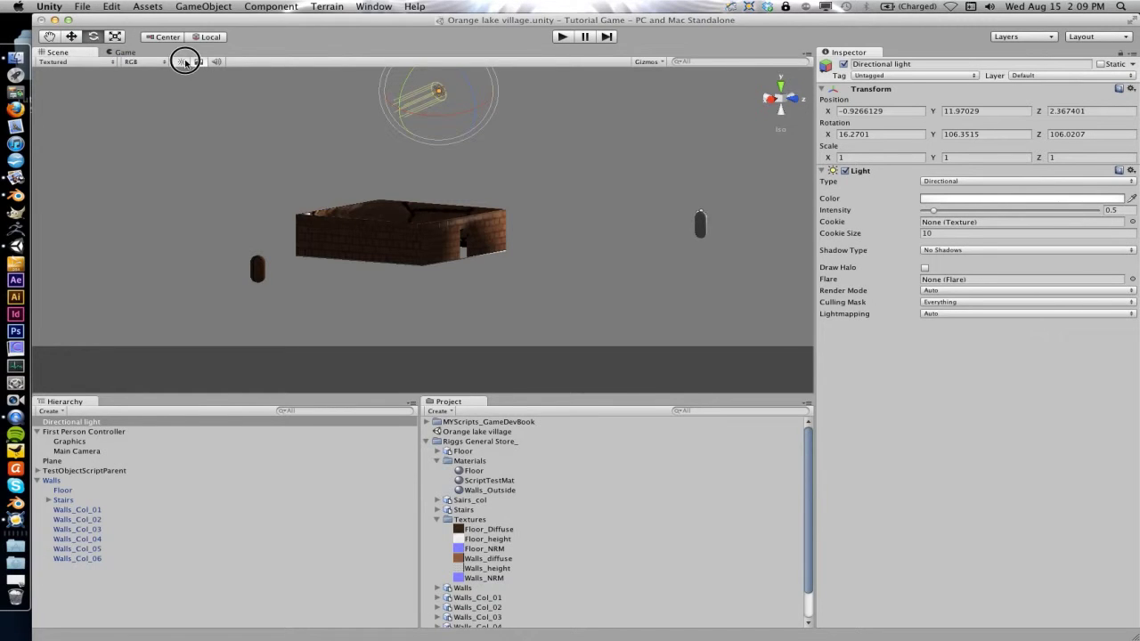
pyautogui.click(183, 62)
# Step: Zoom, pan and orbit around the lit brick building to inspect it from several angles
pyautogui.scroll(8, 279, 147)
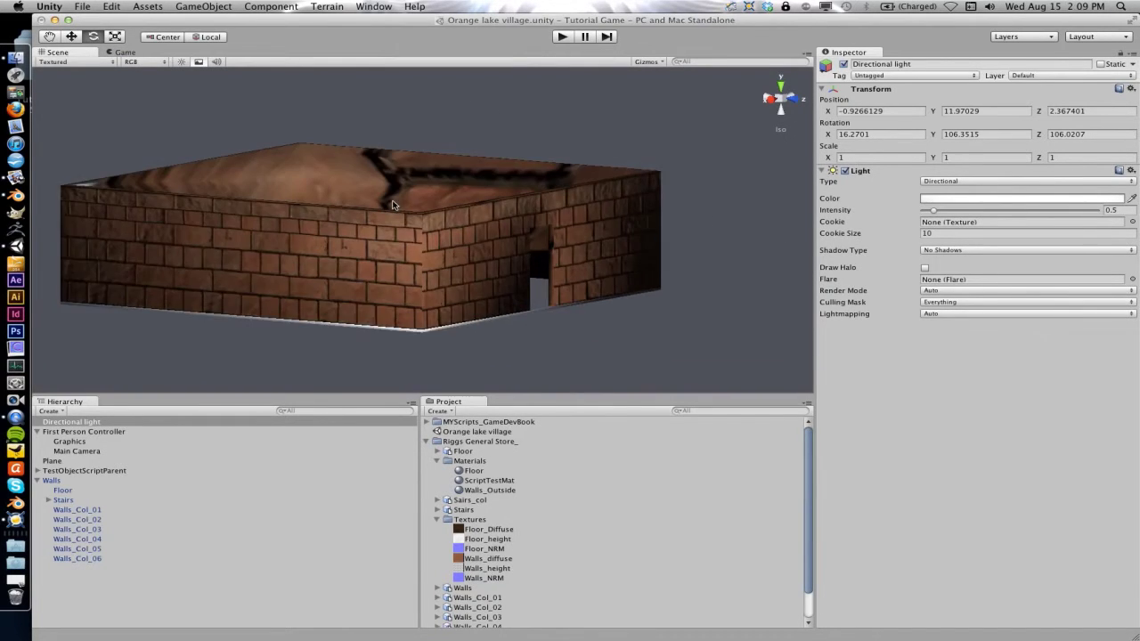
pyautogui.keyDown('alt'); pyautogui.moveTo(472, 200); pyautogui.dragTo(29, 234); pyautogui.keyUp('alt')
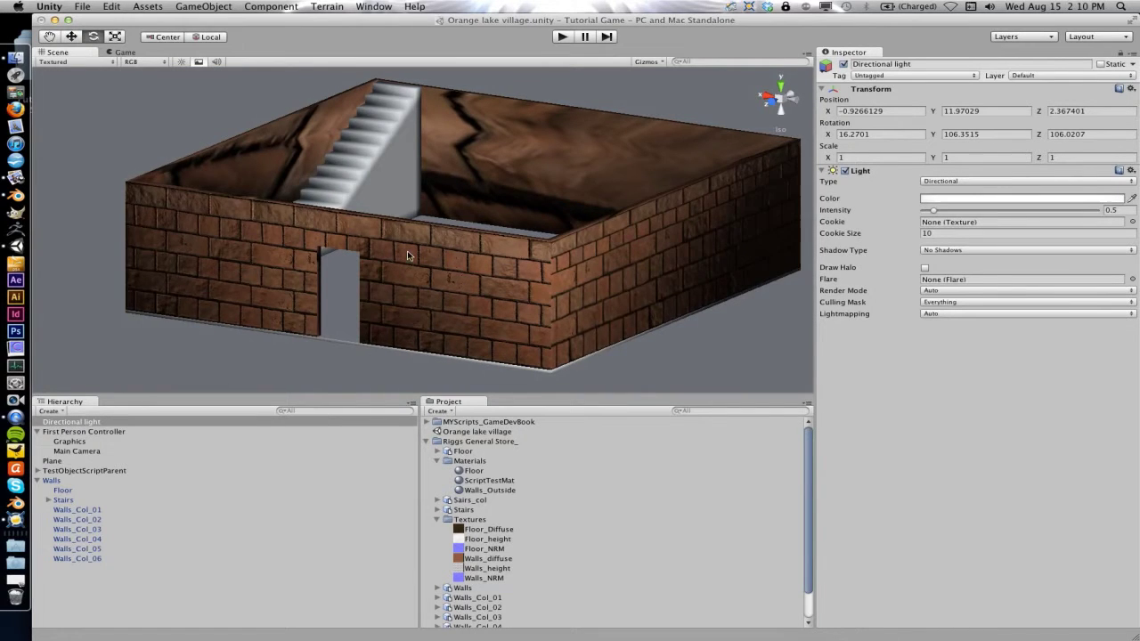
pyautogui.scroll(-2, 407, 250)
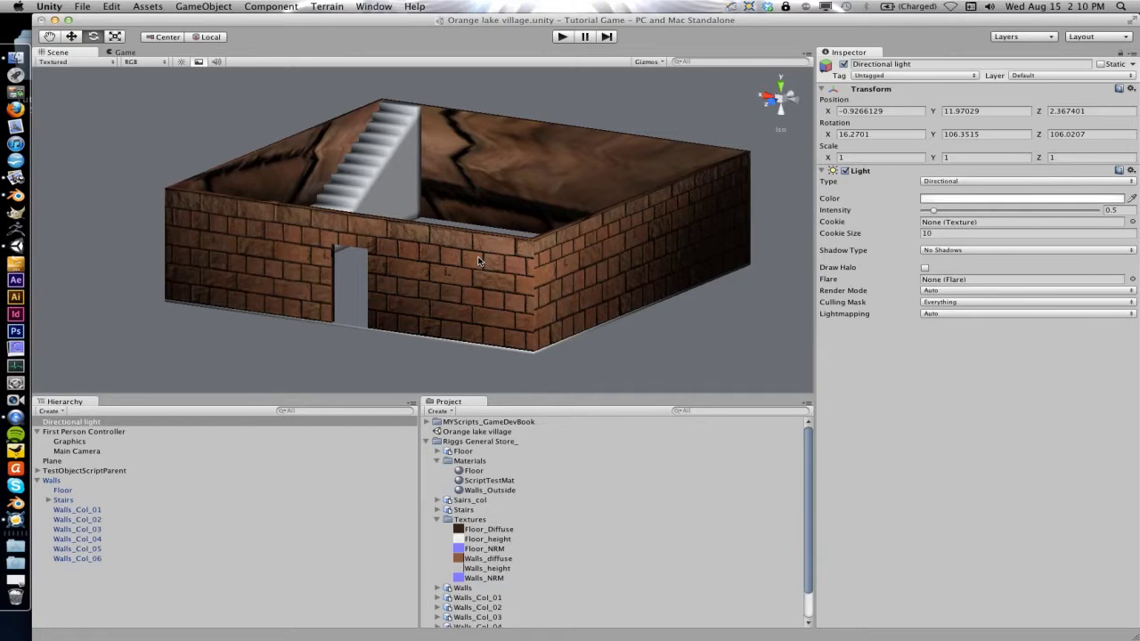
pyautogui.scroll(5, 505, 261)
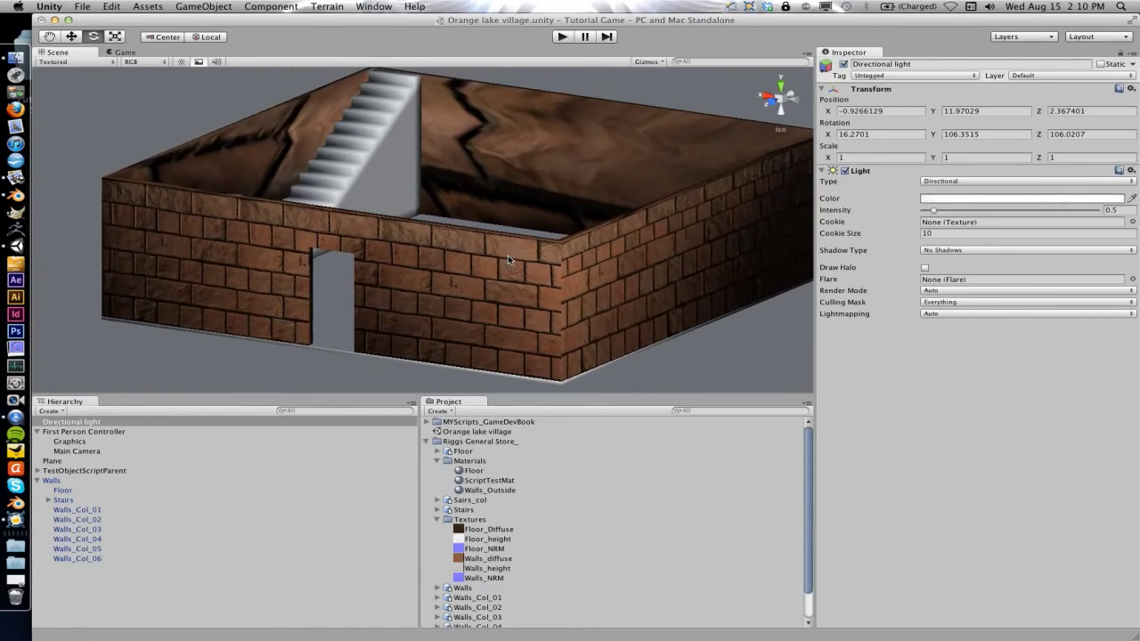
pyautogui.scroll(-3, 509, 267)
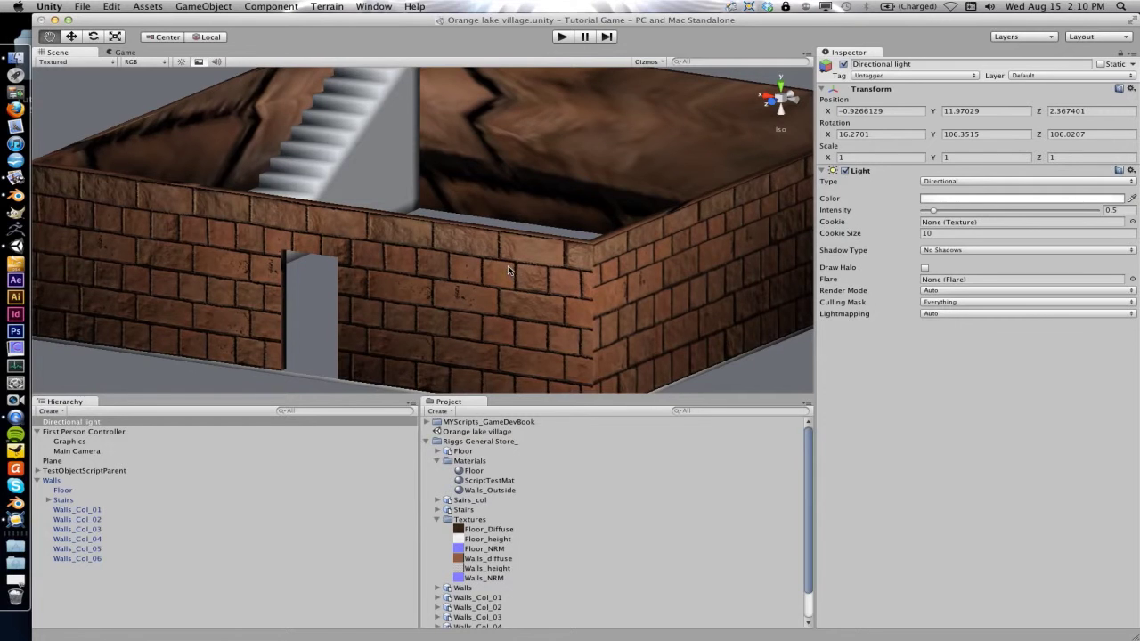
pyautogui.scroll(-2, 516, 275)
pyautogui.moveTo(536, 296); pyautogui.dragTo(516, 279, button='middle')
pyautogui.keyDown('alt'); pyautogui.moveTo(546, 289); pyautogui.dragTo(469, 239); pyautogui.keyUp('alt')
pyautogui.keyDown('alt'); pyautogui.moveTo(469, 239); pyautogui.dragTo(419, 256, button='right'); pyautogui.keyUp('alt')
pyautogui.moveTo(419, 255)
pyautogui.keyDown('alt'); pyautogui.mouseDown()
pyautogui.moveTo(507, 275)
pyautogui.moveTo(472, 259)
pyautogui.moveTo(508, 259)
pyautogui.moveTo(534, 273)
pyautogui.moveTo(392, 249)
pyautogui.moveTo(412, 256)
pyautogui.mouseUp(); pyautogui.keyUp('alt')
pyautogui.scroll(3, 453, 257)
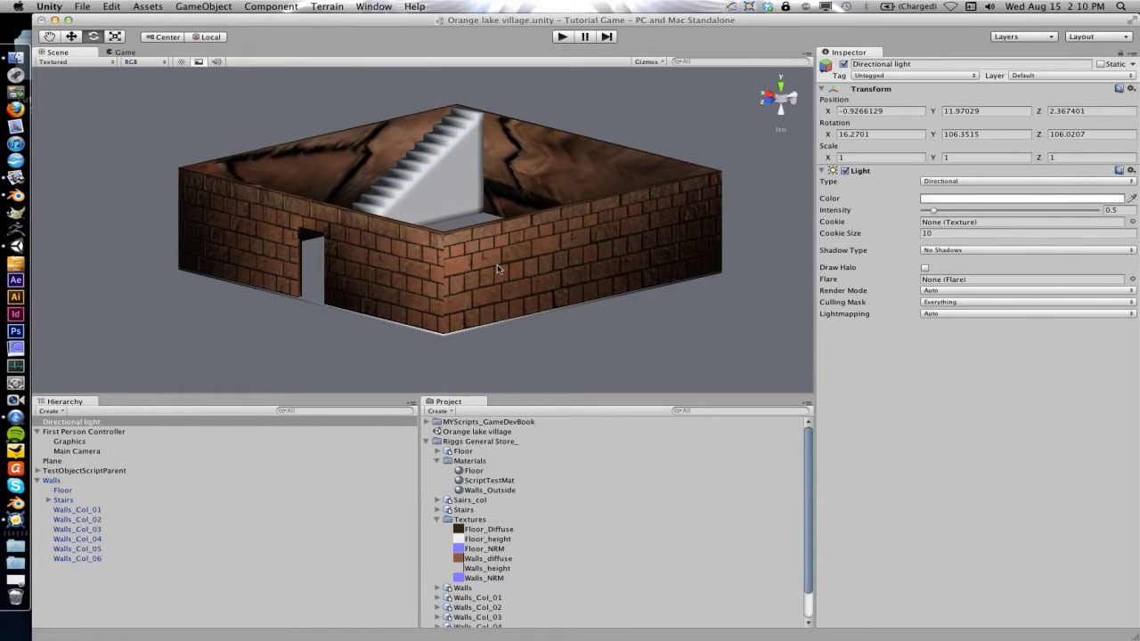
pyautogui.scroll(3, 497, 268)
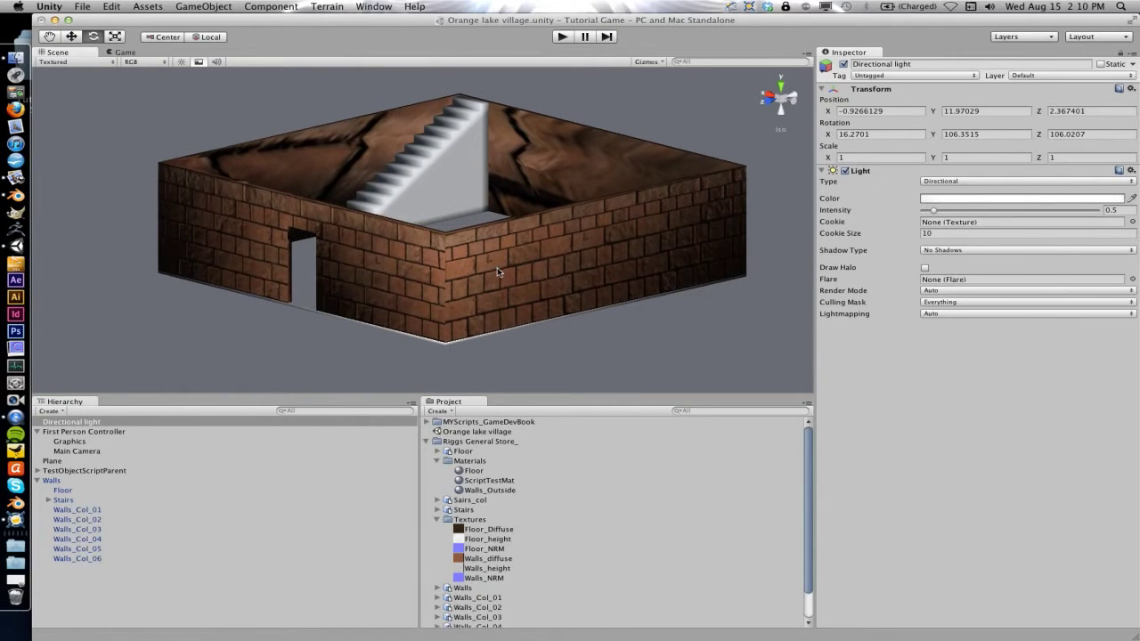
# Step: Assign Floor_Diffuse as Base (RGB) and Floor_NRM as Normalmap on the Floor material
pyautogui.click(304, 311)
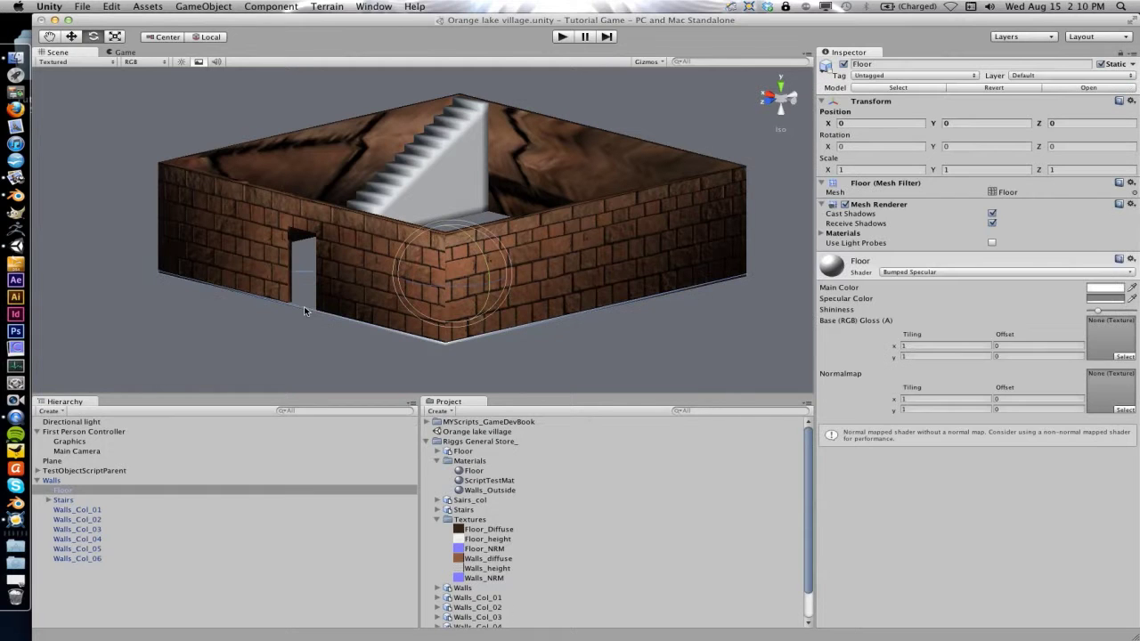
pyautogui.click(471, 471)
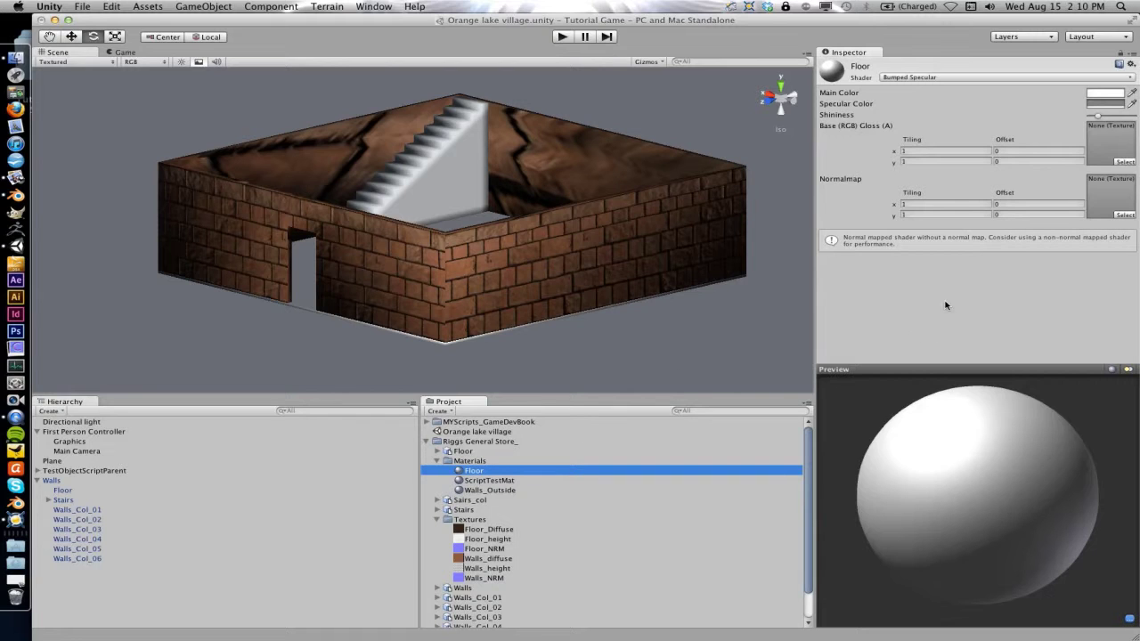
pyautogui.moveTo(492, 529); pyautogui.dragTo(1088, 144)
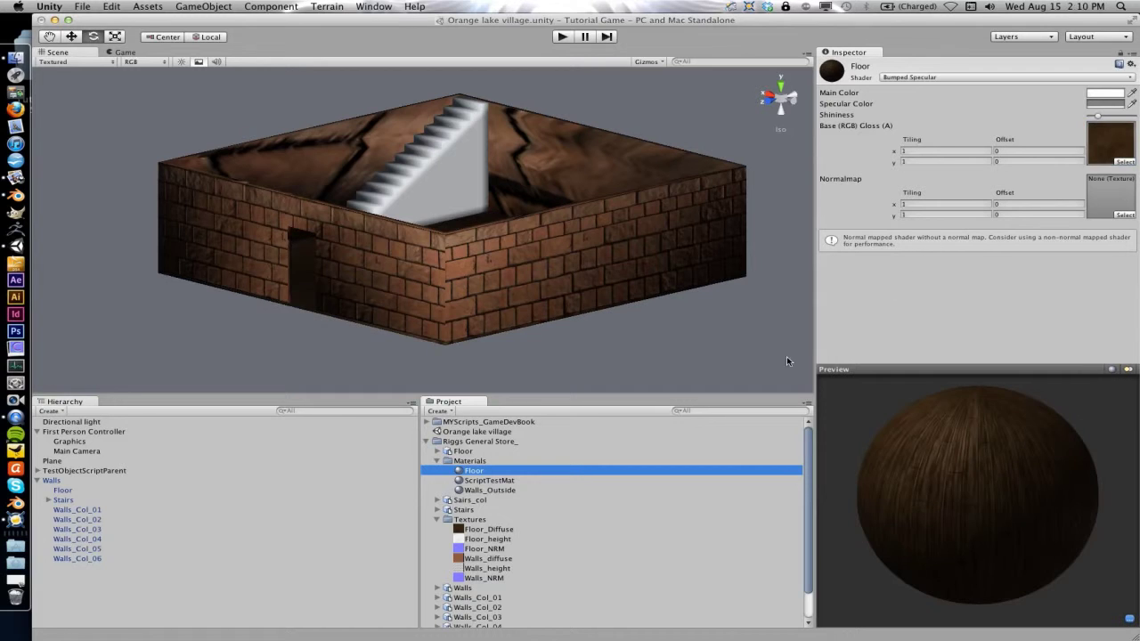
pyautogui.moveTo(487, 549); pyautogui.dragTo(1104, 197)
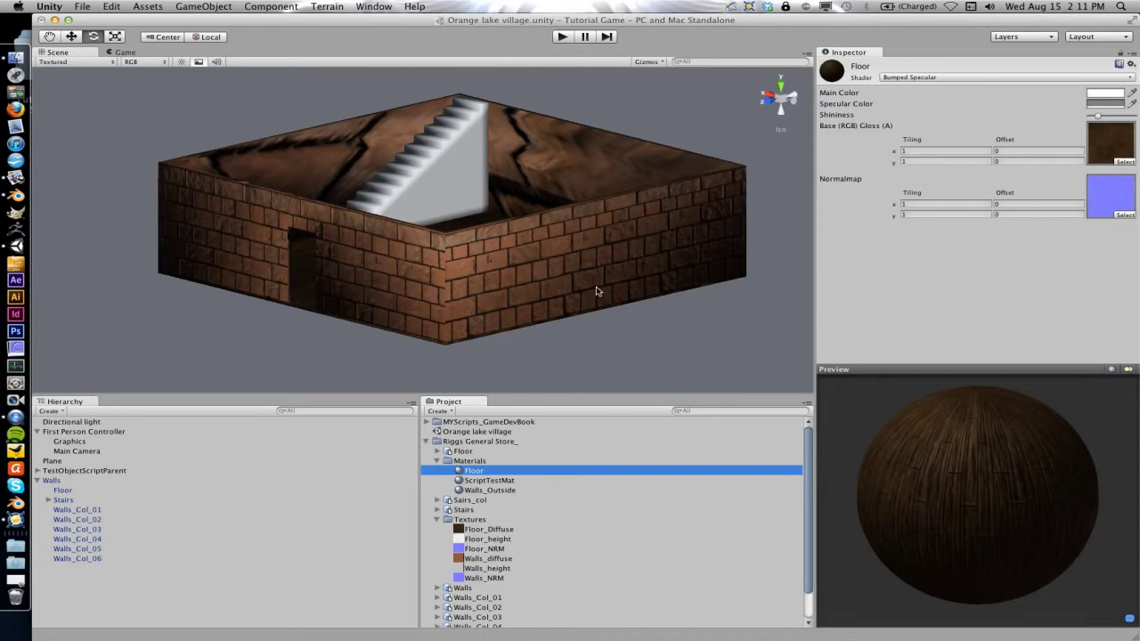
# Step: Restore scene lighting, adjust the Floor material's shininess and bring up its specular colour
pyautogui.keyDown('alt'); pyautogui.moveTo(597, 290); pyautogui.dragTo(562, 244); pyautogui.keyUp('alt')
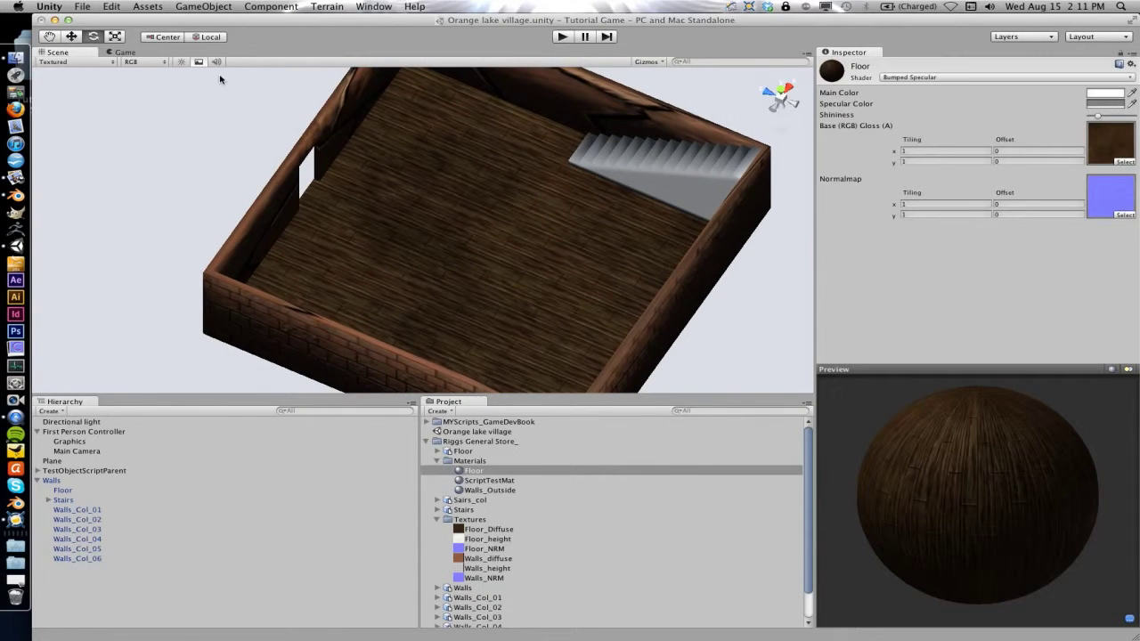
pyautogui.click(180, 62)
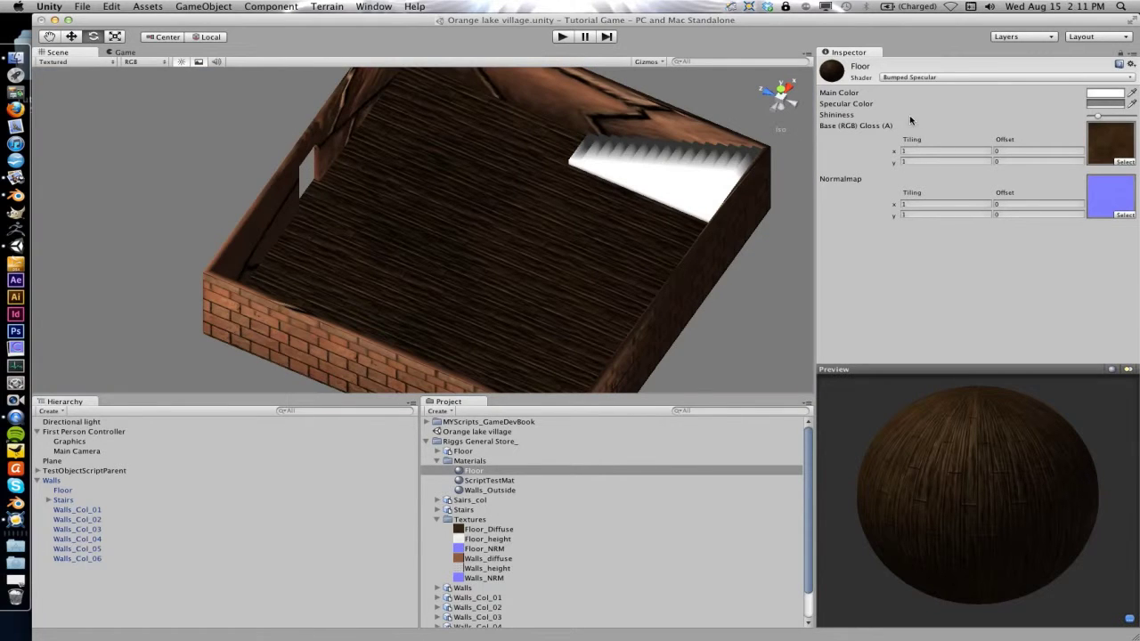
pyautogui.moveTo(1101, 114)
pyautogui.mouseDown()
pyautogui.moveTo(1117, 114)
pyautogui.moveTo(1084, 116)
pyautogui.moveTo(1113, 115)
pyautogui.moveTo(1101, 119)
pyautogui.mouseUp()
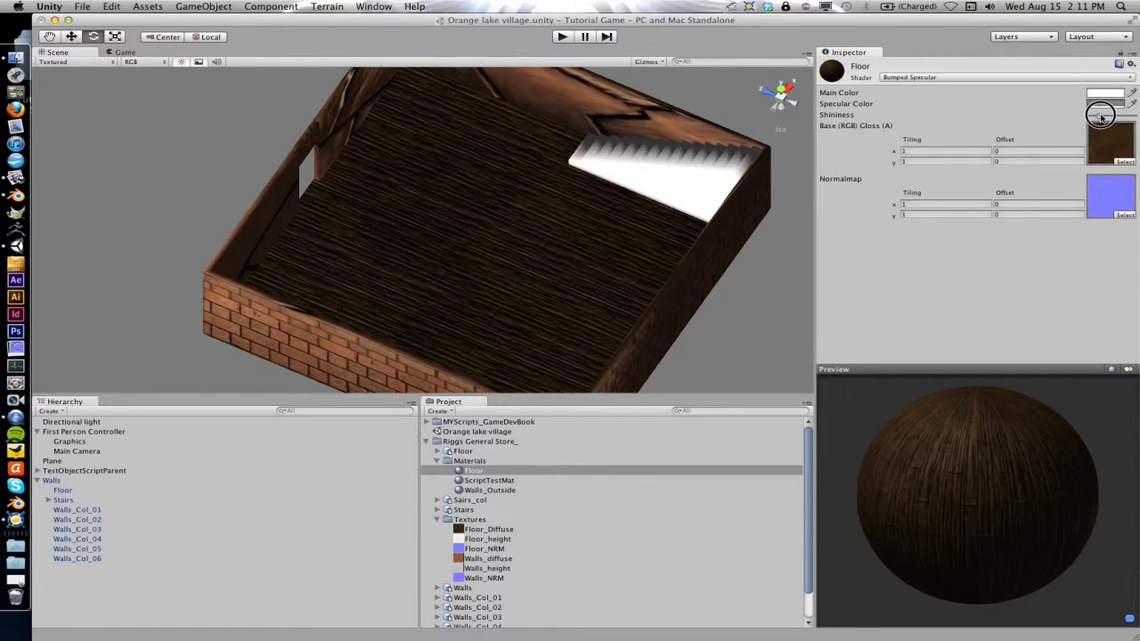
pyautogui.click(1099, 105)
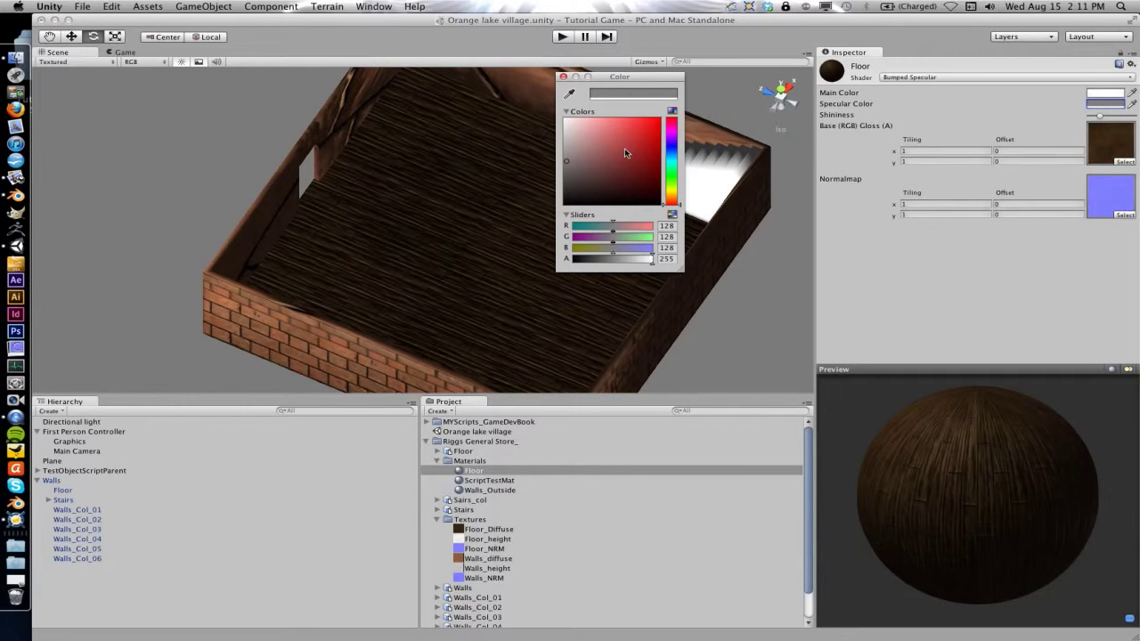
# Step: Lighten the Floor specular colour to light grey and try a deep purple main tint
pyautogui.moveTo(562, 156); pyautogui.dragTo(553, 132)
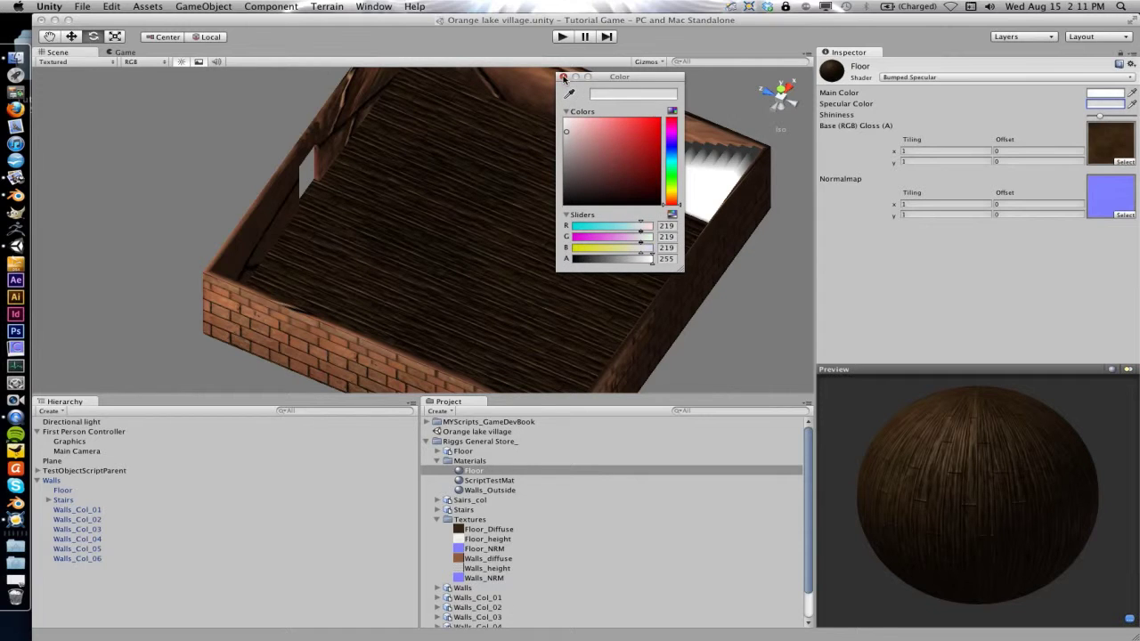
pyautogui.click(563, 78)
pyautogui.click(1100, 104)
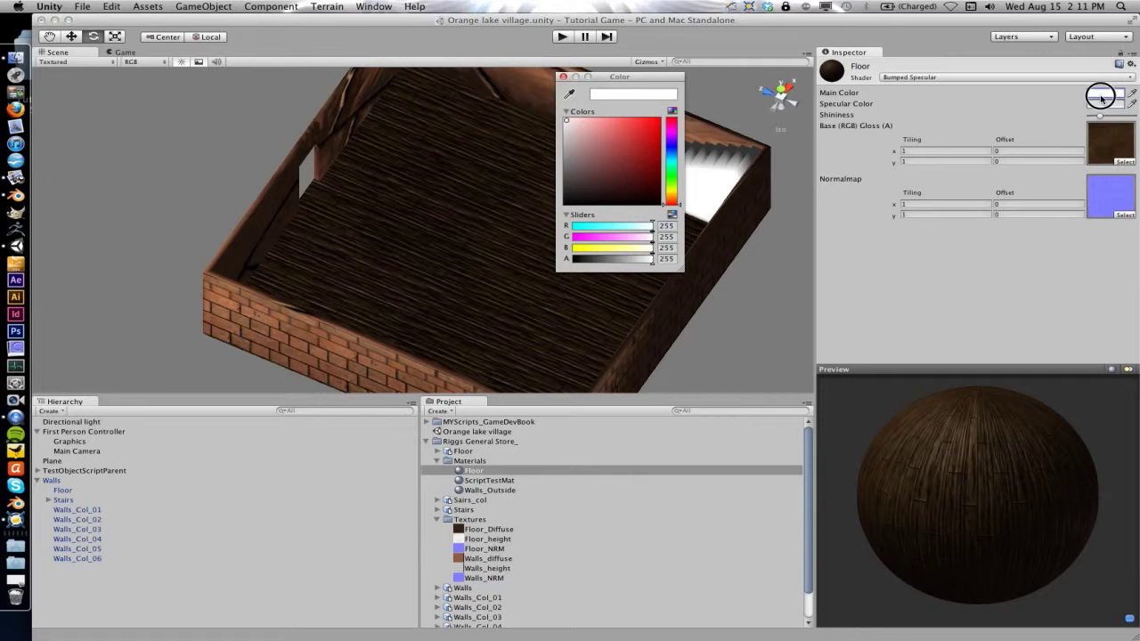
pyautogui.moveTo(676, 181); pyautogui.dragTo(579, 138)
pyautogui.moveTo(677, 153)
pyautogui.mouseDown()
pyautogui.moveTo(674, 119)
pyautogui.moveTo(674, 134)
pyautogui.mouseUp()
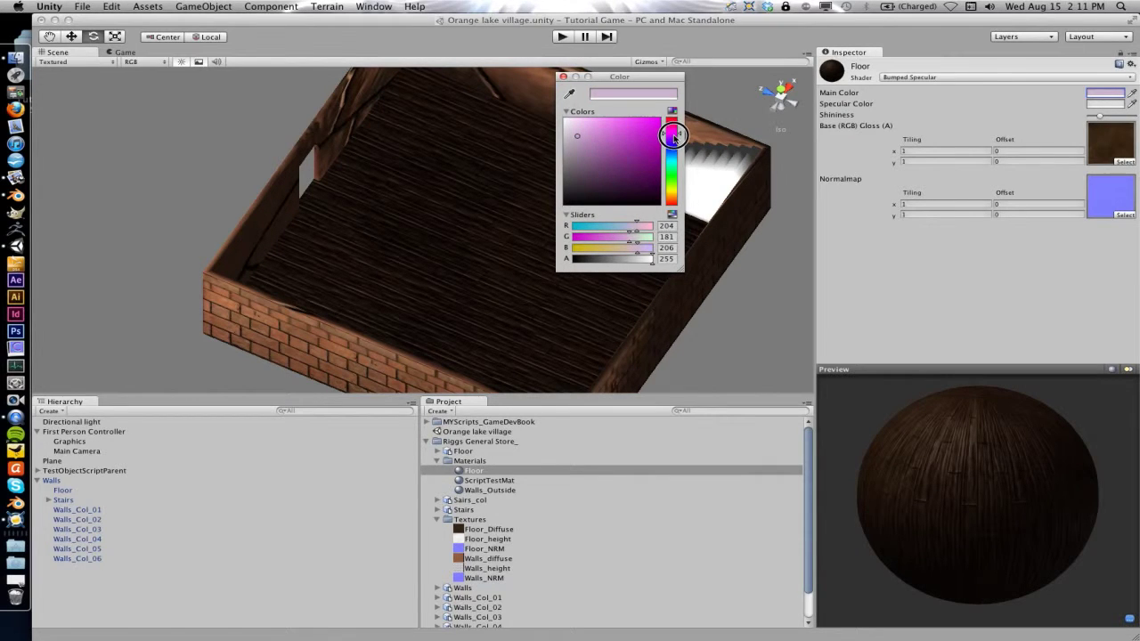
pyautogui.click(568, 135)
pyautogui.moveTo(568, 135); pyautogui.dragTo(616, 158)
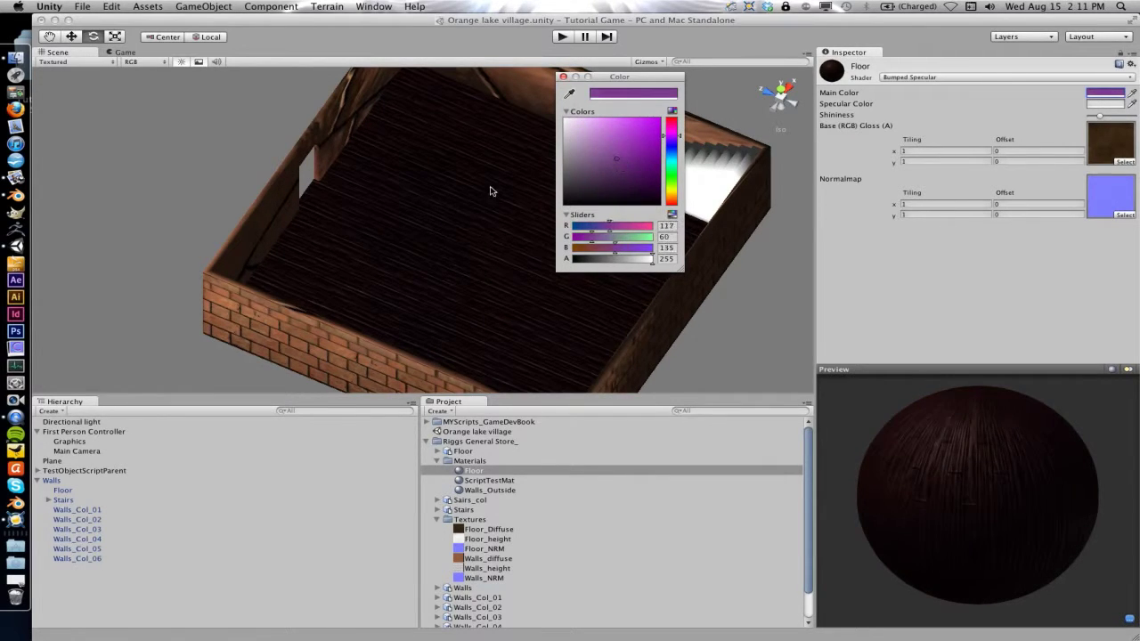
pyautogui.click(1104, 93)
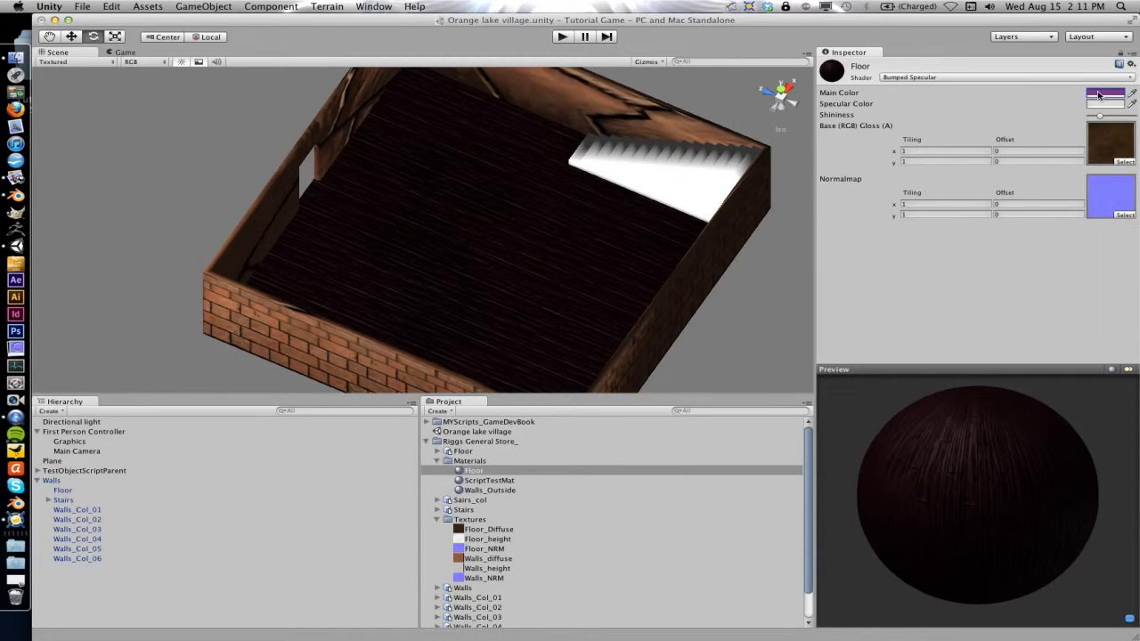
# Step: Reset the Floor main colour to white (255, 255, 255) and open Walls_Outside
pyautogui.click(1098, 95)
pyautogui.moveTo(565, 158); pyautogui.dragTo(494, 87)
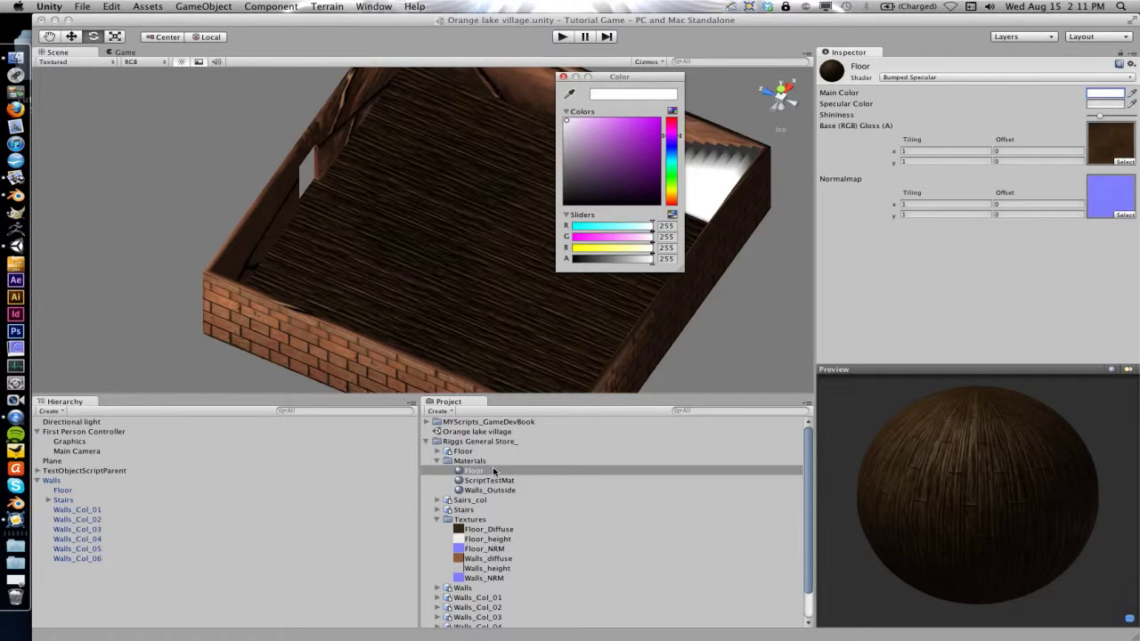
pyautogui.click(487, 491)
# Step: Test dark red, yellow and orange tints on Walls_Outside's main colour, settling on plain white
pyautogui.click(487, 490)
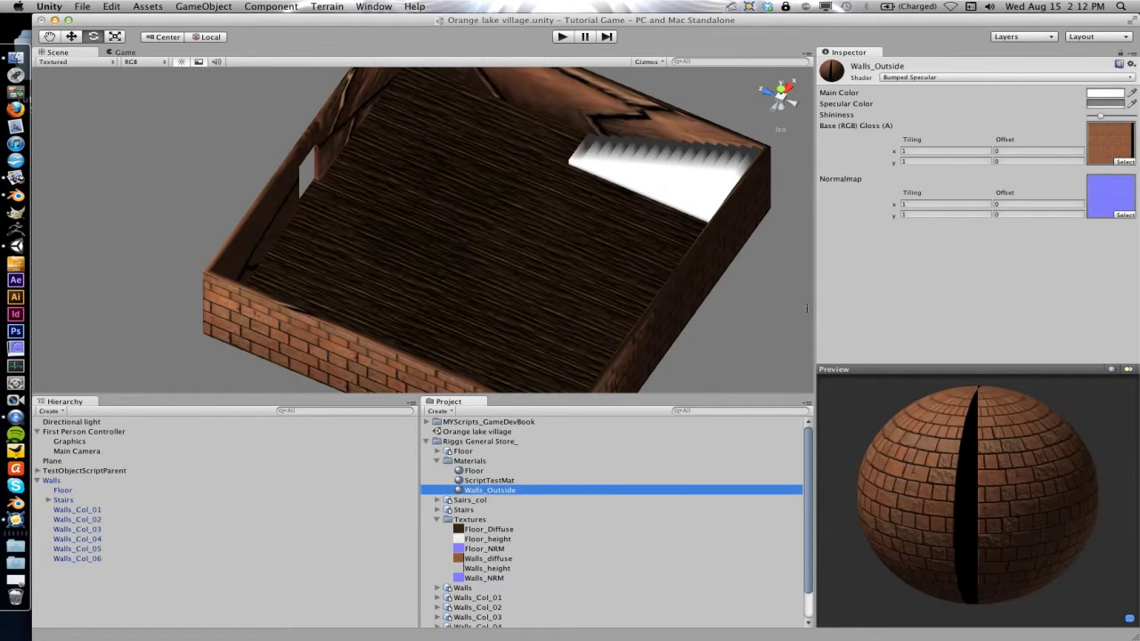
pyautogui.click(1104, 94)
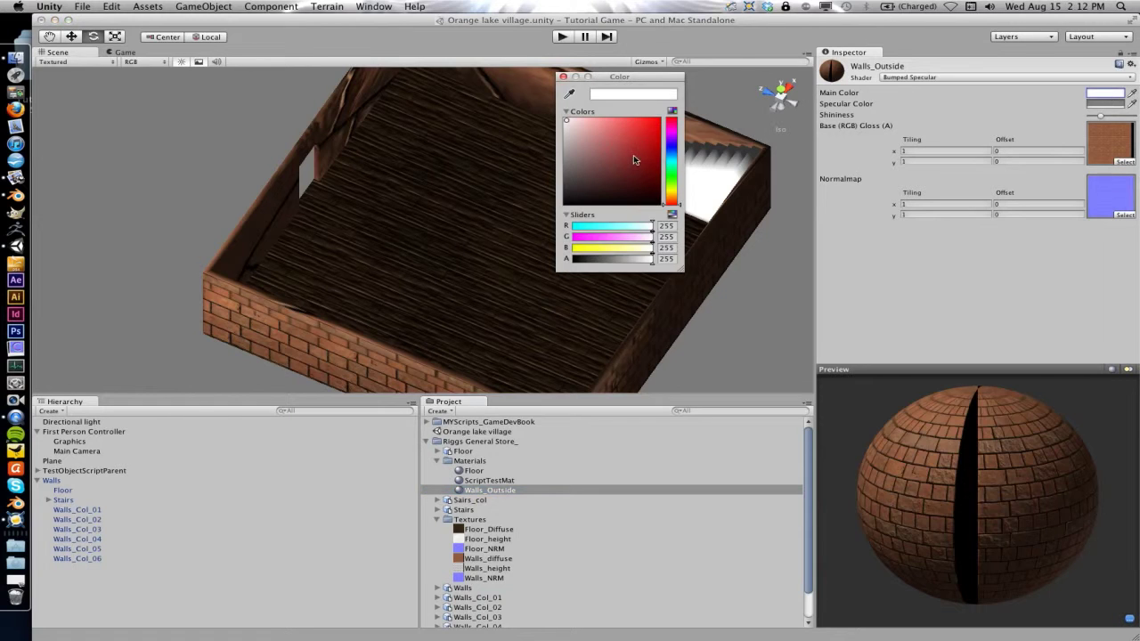
pyautogui.moveTo(634, 160); pyautogui.dragTo(669, 158)
pyautogui.click(672, 191)
pyautogui.moveTo(593, 132); pyautogui.dragTo(551, 112)
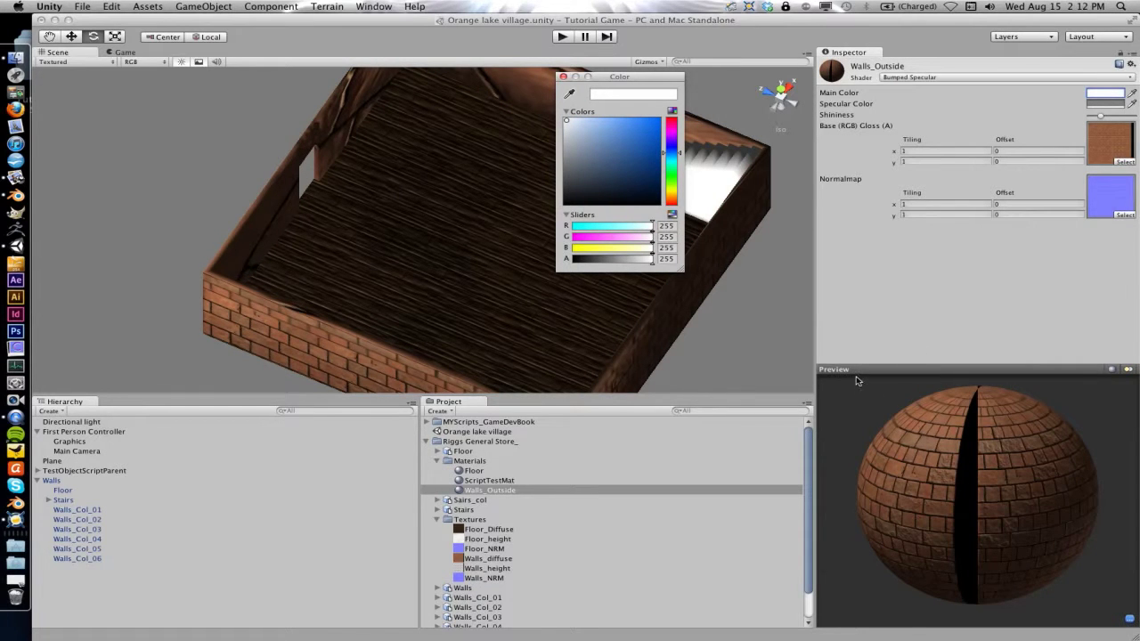
pyautogui.moveTo(674, 195); pyautogui.dragTo(675, 200)
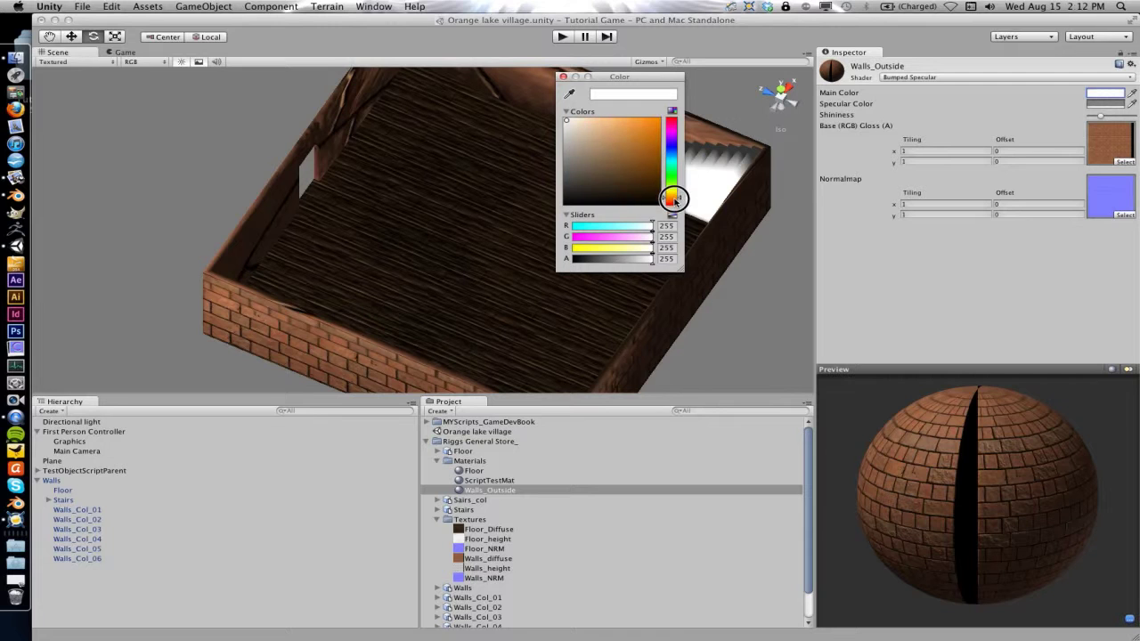
pyautogui.moveTo(624, 134); pyautogui.dragTo(606, 127)
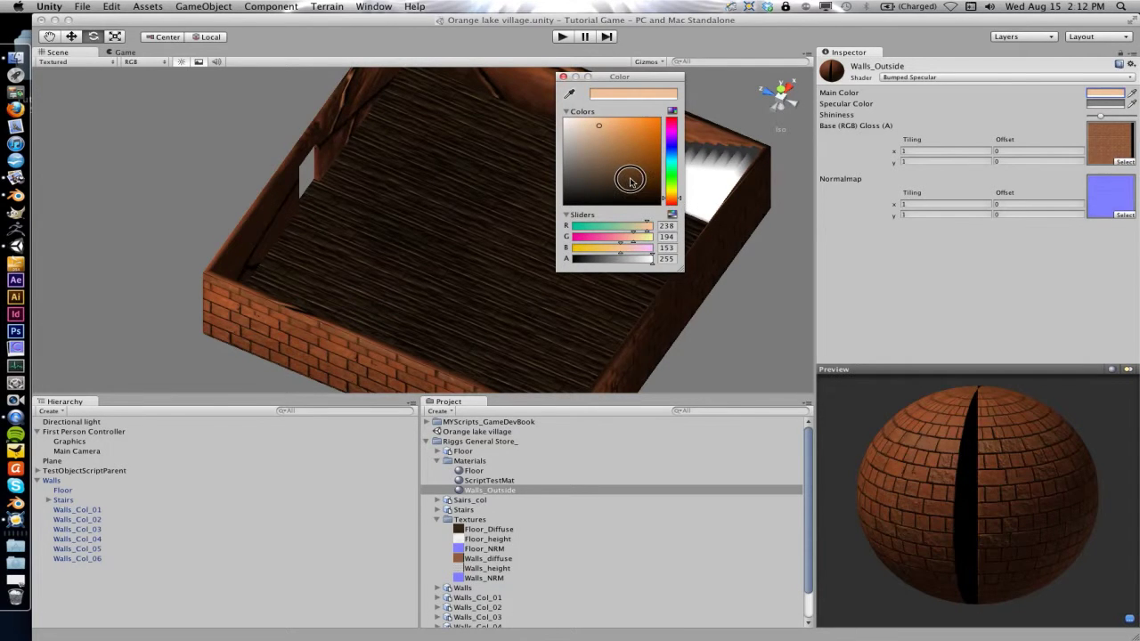
pyautogui.moveTo(629, 180); pyautogui.dragTo(539, 109)
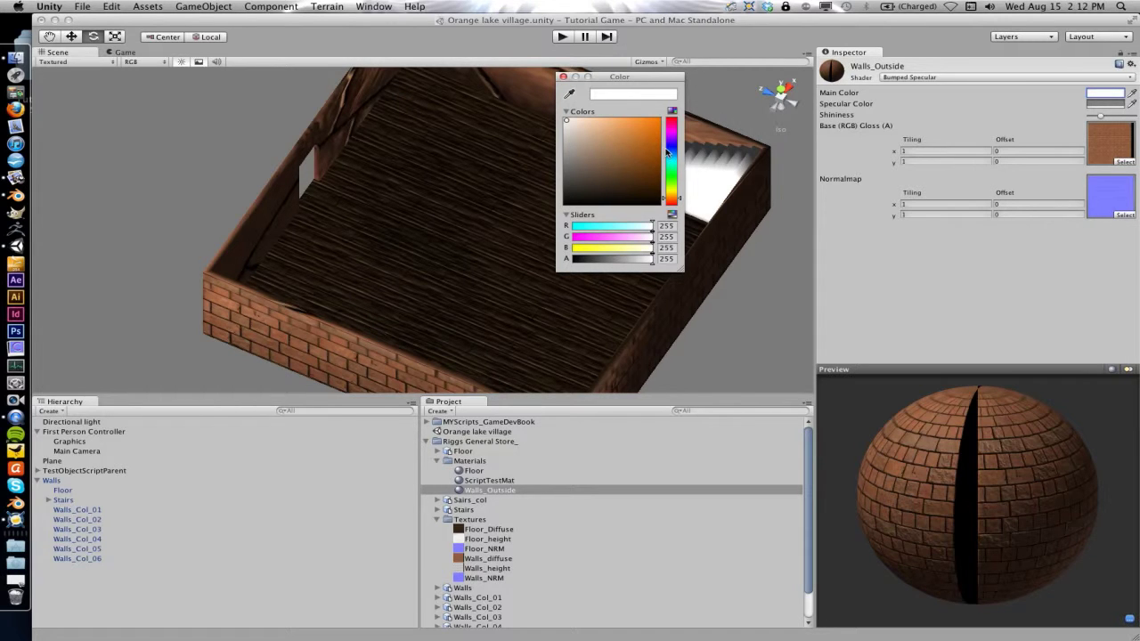
pyautogui.moveTo(644, 138); pyautogui.dragTo(536, 106)
pyautogui.keyDown('alt'); pyautogui.moveTo(375, 327); pyautogui.dragTo(605, 184); pyautogui.keyUp('alt')
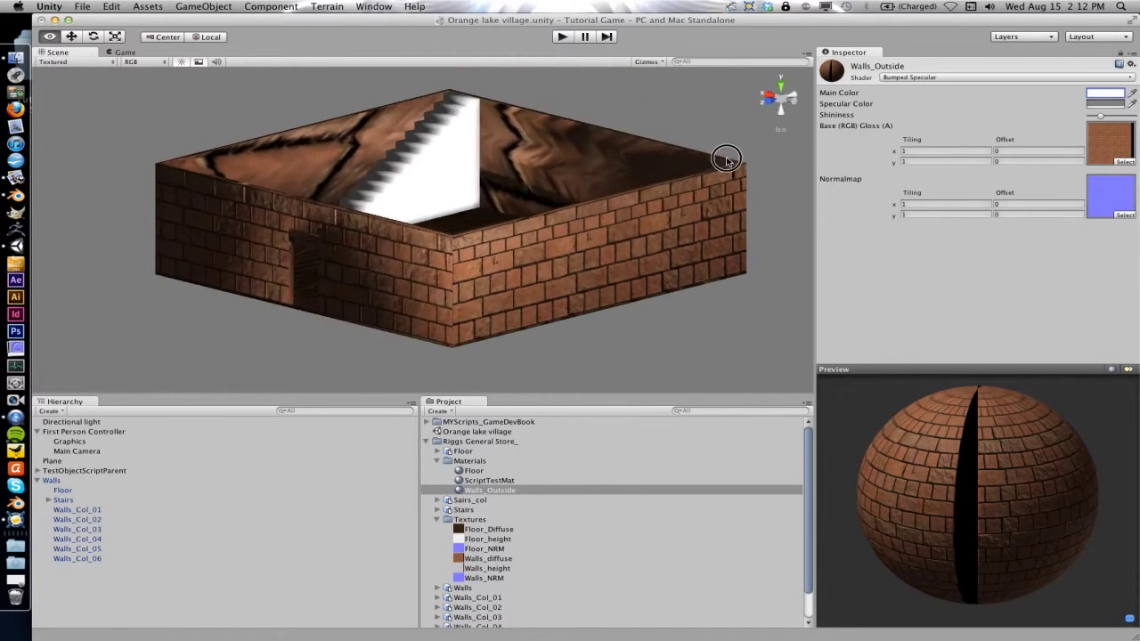
# Step: Play-test the store, walking toward the brick wall with W and backing off with S, then stop
pyautogui.keyDown('alt'); pyautogui.moveTo(726, 159); pyautogui.dragTo(547, 87); pyautogui.keyUp('alt')
pyautogui.scroll(5, 529, 236)
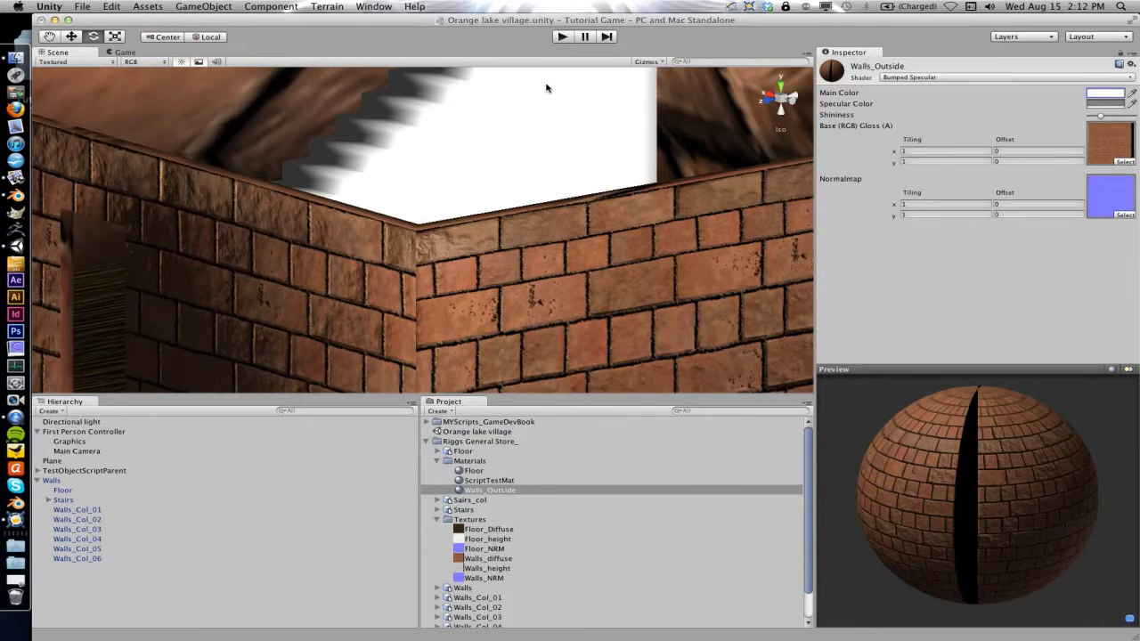
pyautogui.click(564, 37)
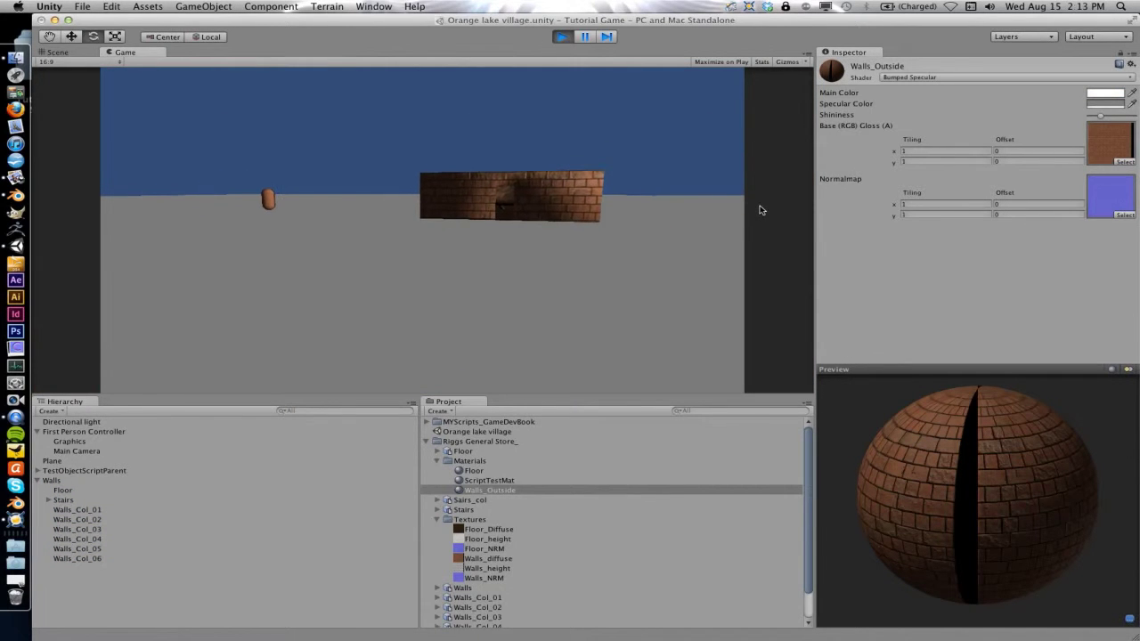
pyautogui.press('w')
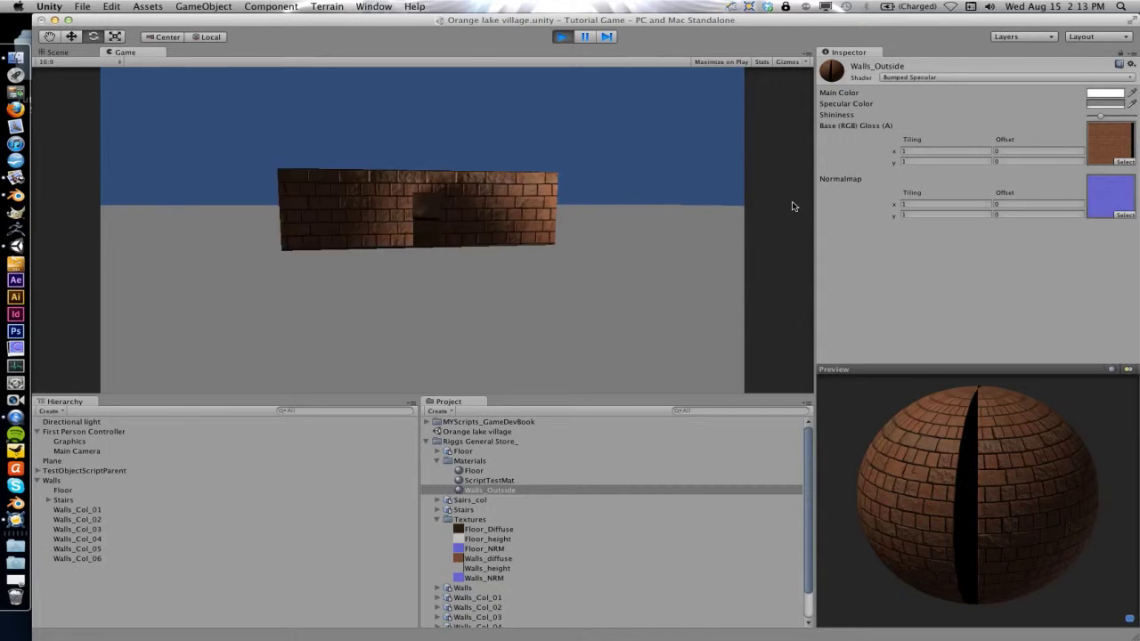
pyautogui.press('w')
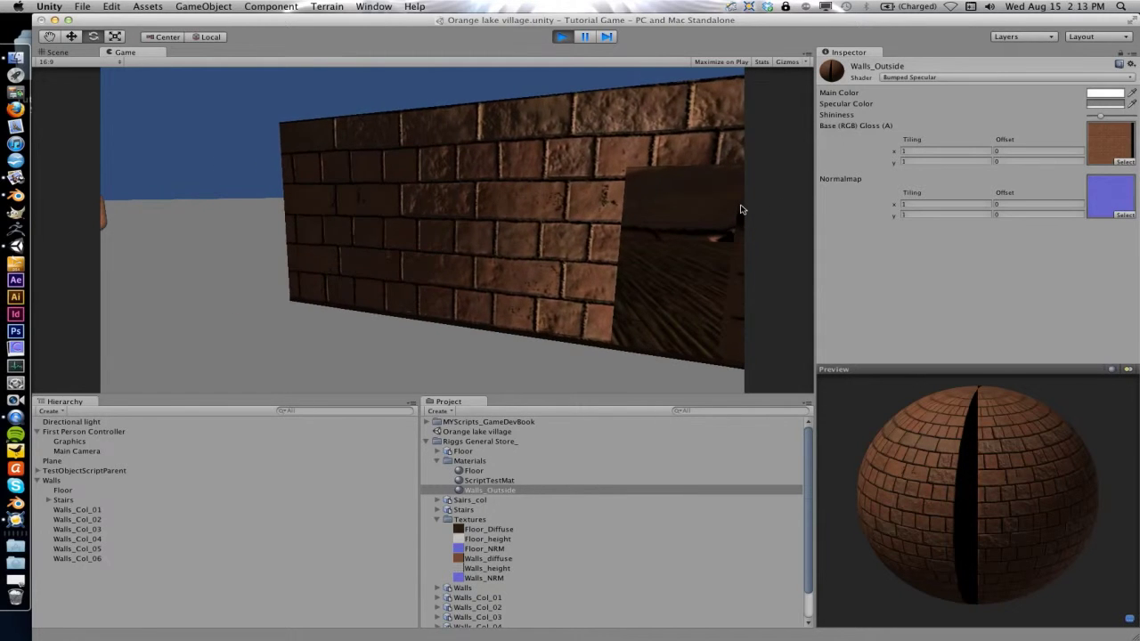
pyautogui.press('s')
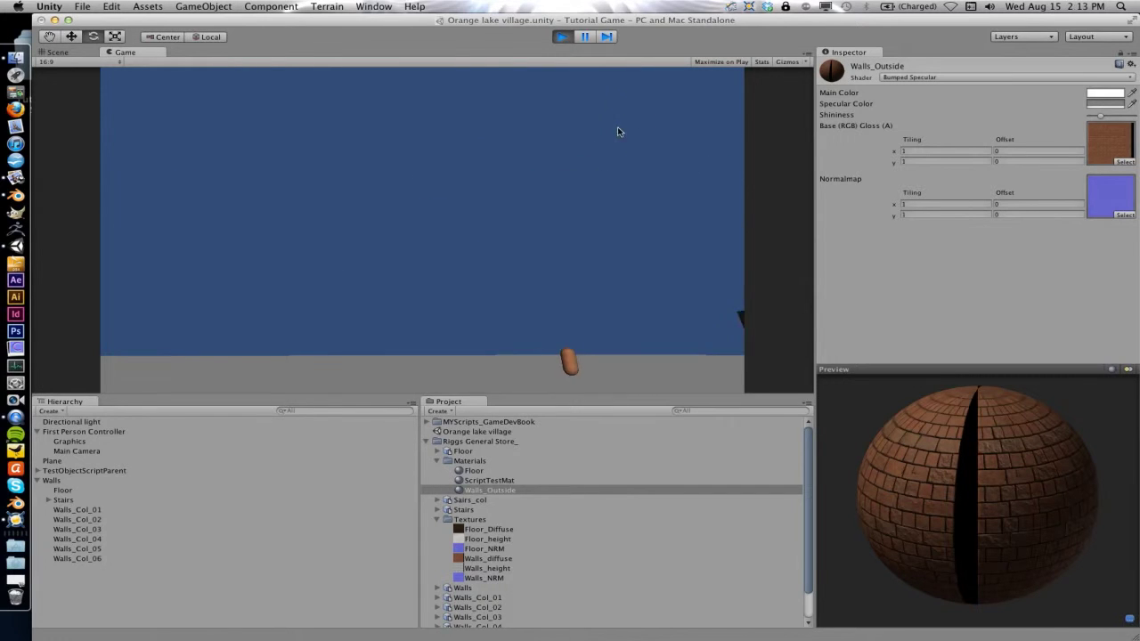
pyautogui.click(559, 37)
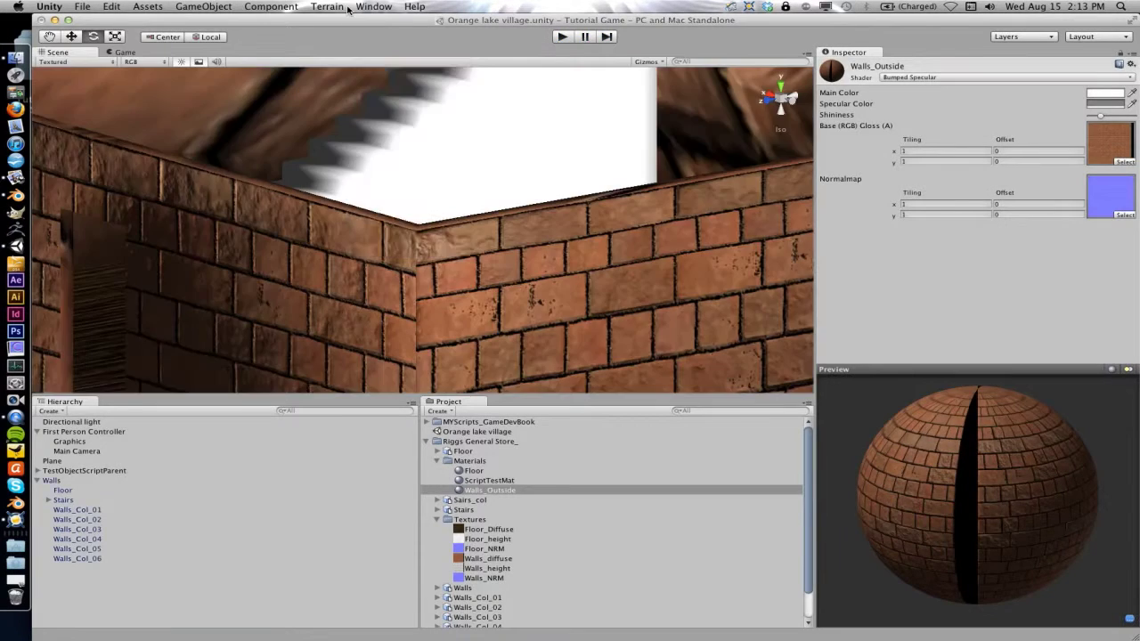
pyautogui.click(373, 6)
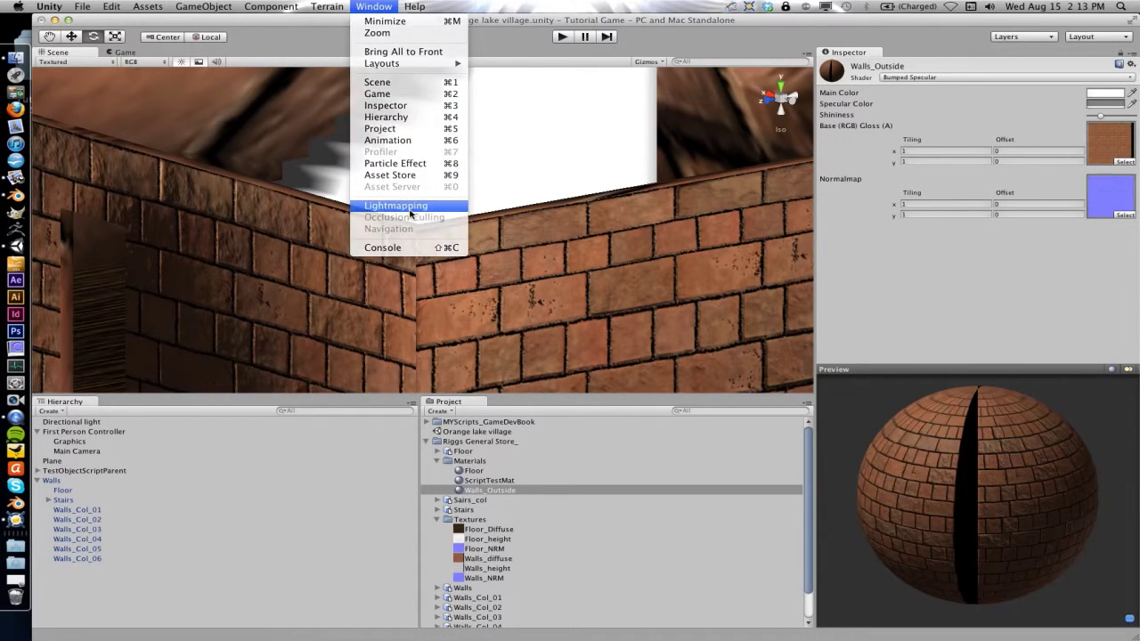
# Step: Dock the Lightmapping window beside the Inspector and zoom out to frame the whole building
pyautogui.click(414, 206)
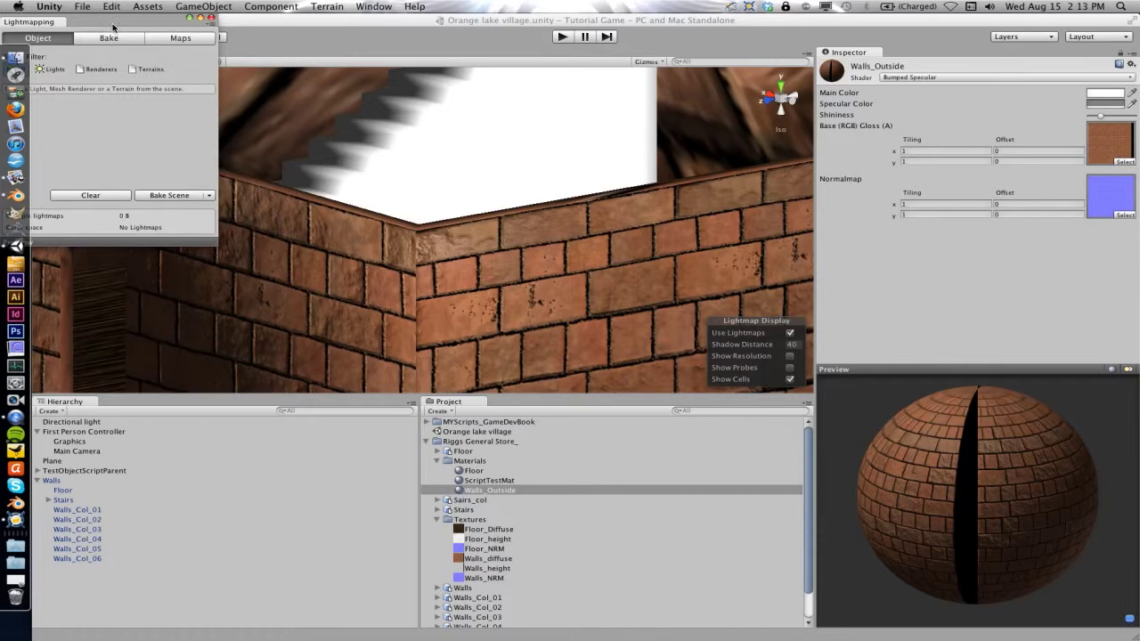
pyautogui.moveTo(111, 18); pyautogui.dragTo(904, 54)
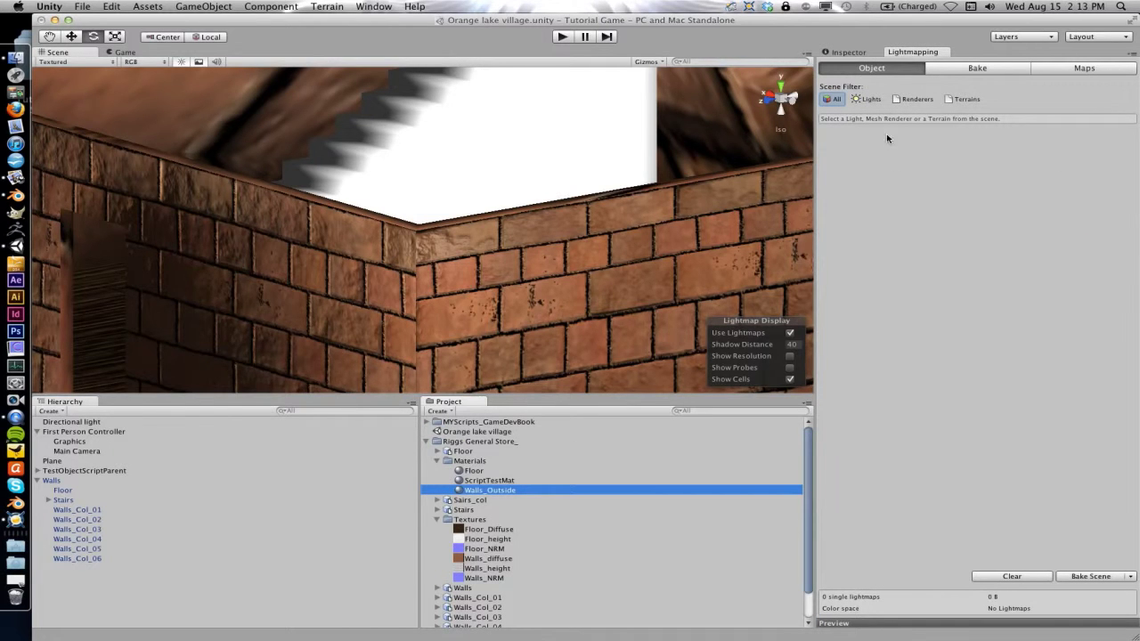
pyautogui.scroll(-10, 644, 220)
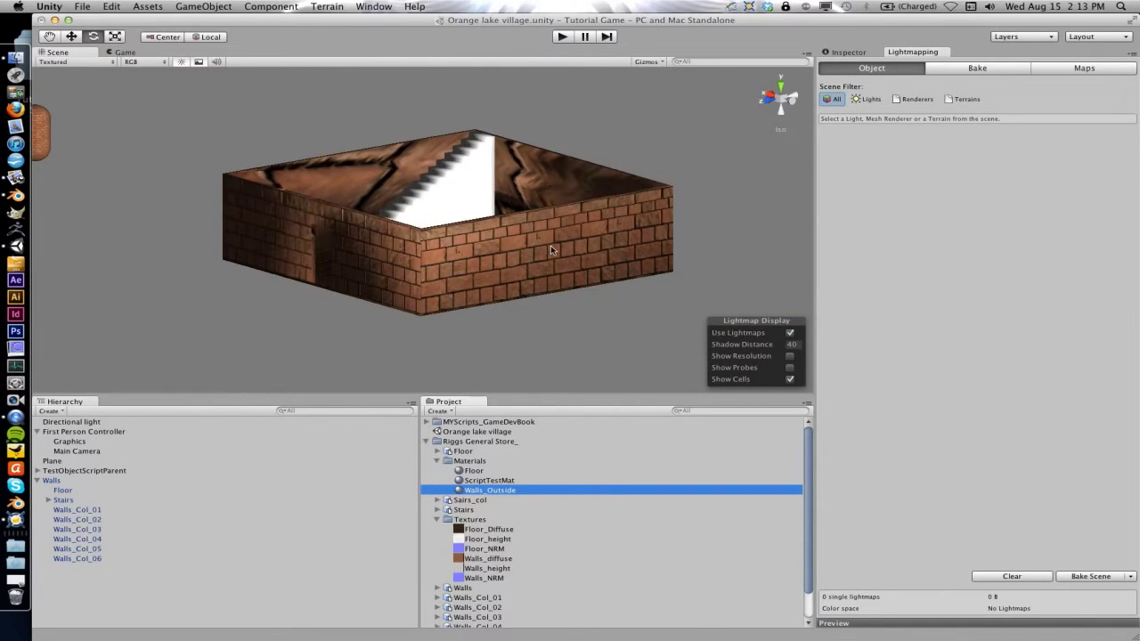
pyautogui.keyDown('alt'); pyautogui.moveTo(547, 245); pyautogui.dragTo(432, 301); pyautogui.keyUp('alt')
pyautogui.press('e')
pyautogui.click(469, 266)
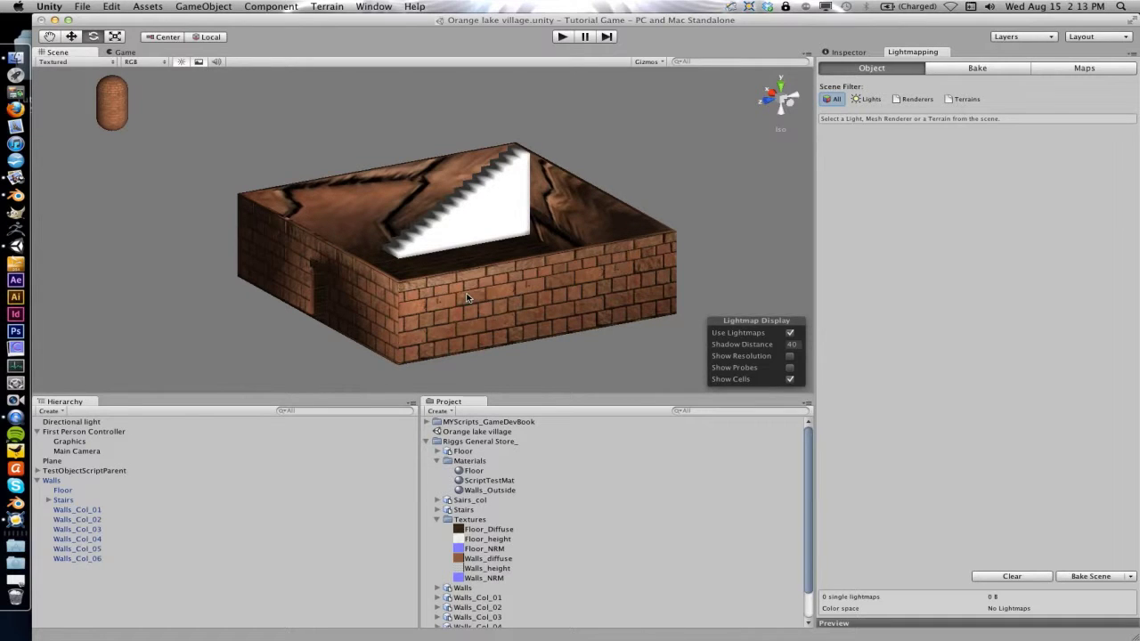
pyautogui.click(466, 297)
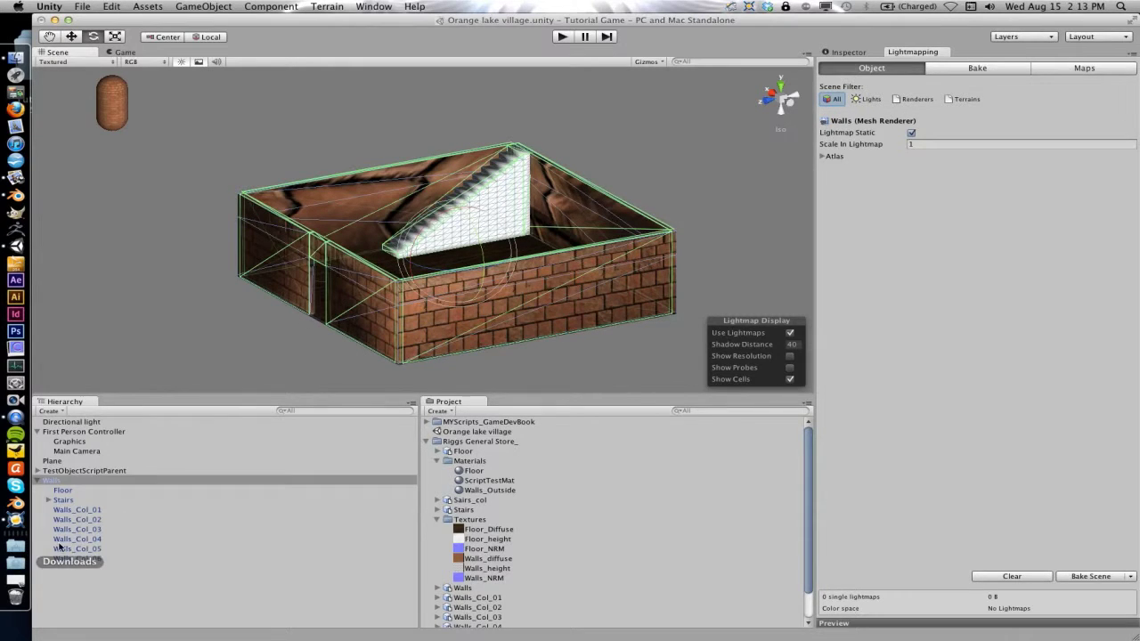
pyautogui.click(64, 421)
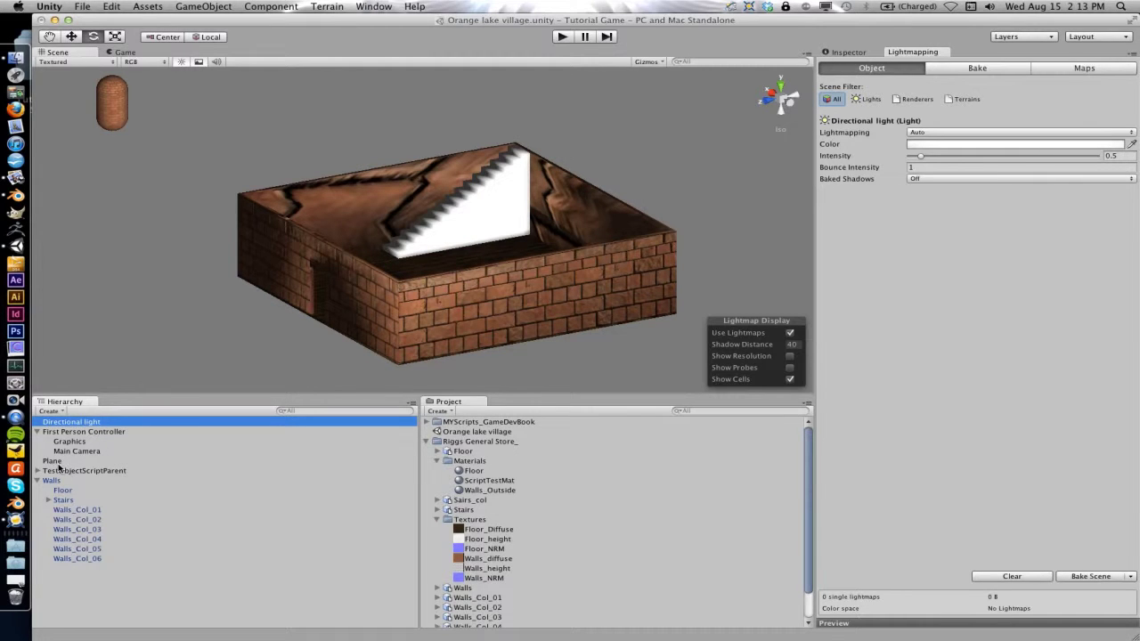
pyautogui.keyDown('shift'); pyautogui.click(56, 461); pyautogui.keyUp('shift')
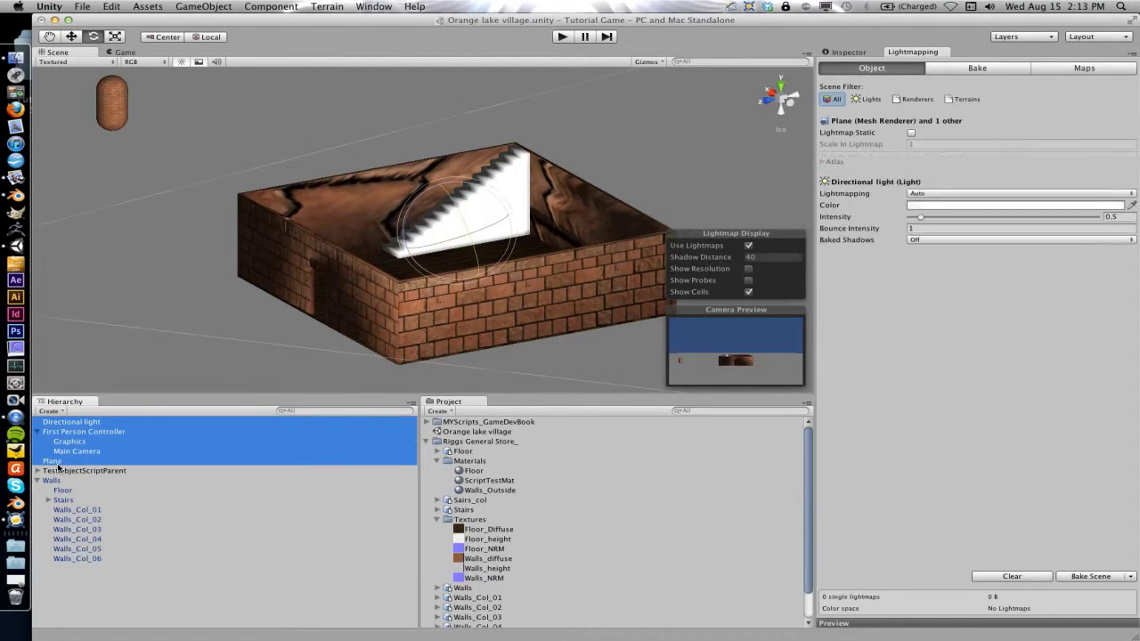
pyautogui.keyDown('shift'); pyautogui.click(75, 559); pyautogui.keyUp('shift')
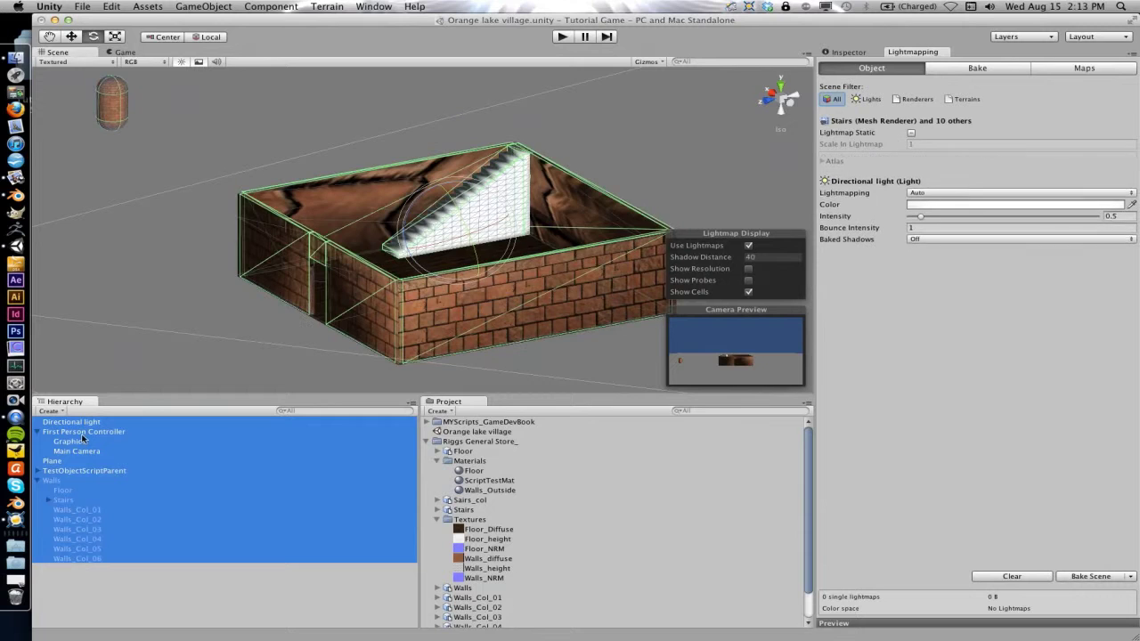
pyautogui.click(38, 472)
pyautogui.keyDown('shift'); pyautogui.click(53, 480); pyautogui.keyUp('shift')
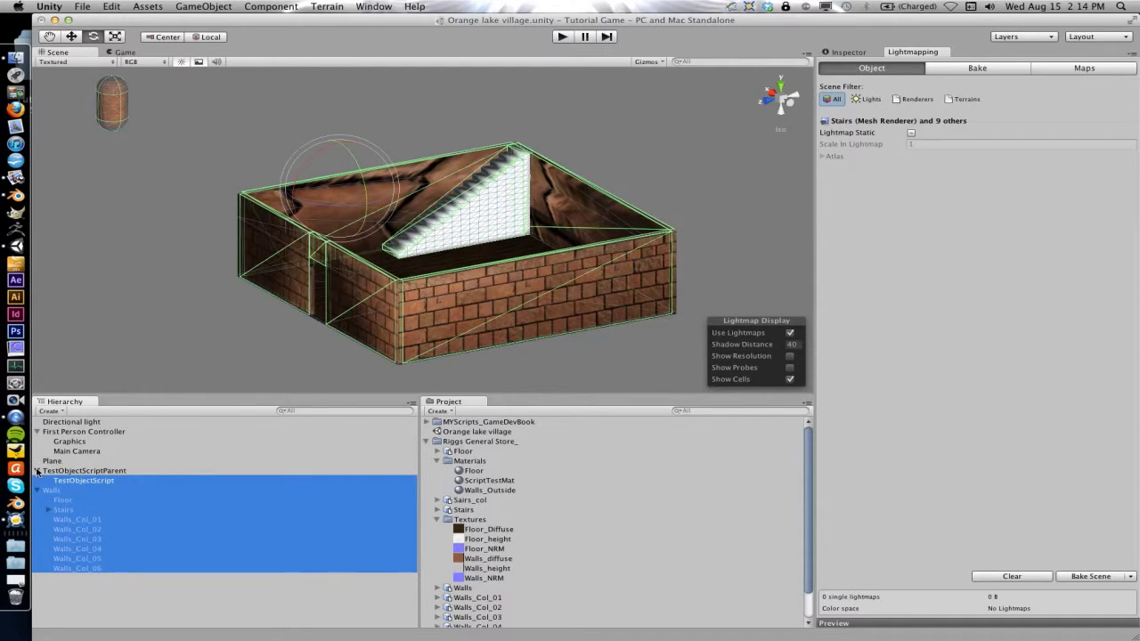
pyautogui.click(37, 472)
pyautogui.click(58, 472)
pyautogui.click(62, 479)
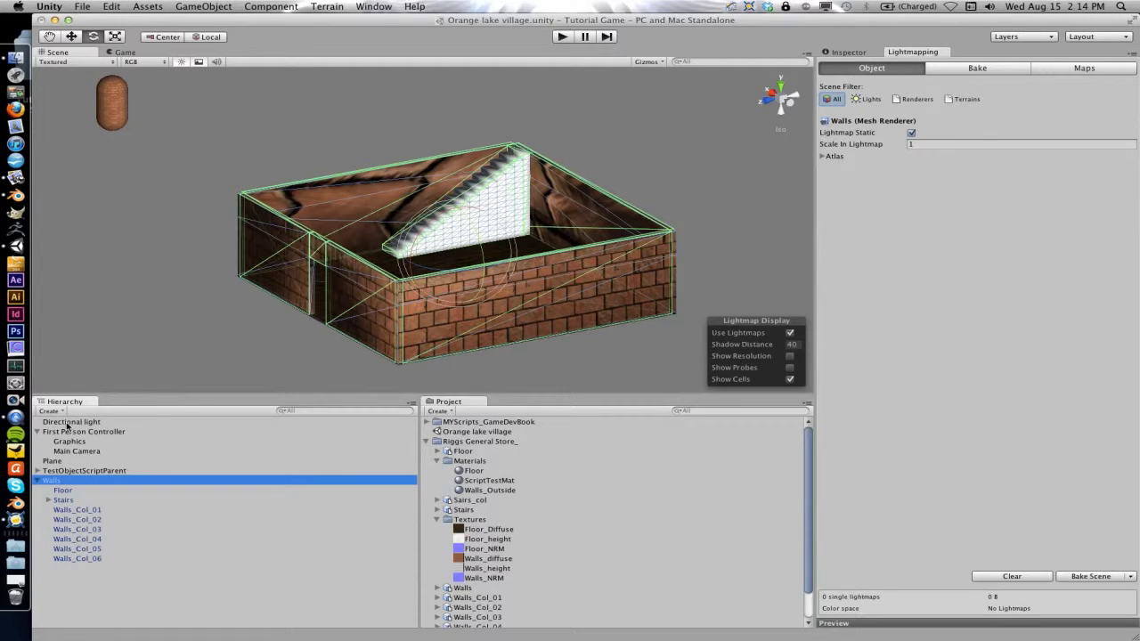
pyautogui.rightClick(53, 500)
pyautogui.rightClick(45, 495)
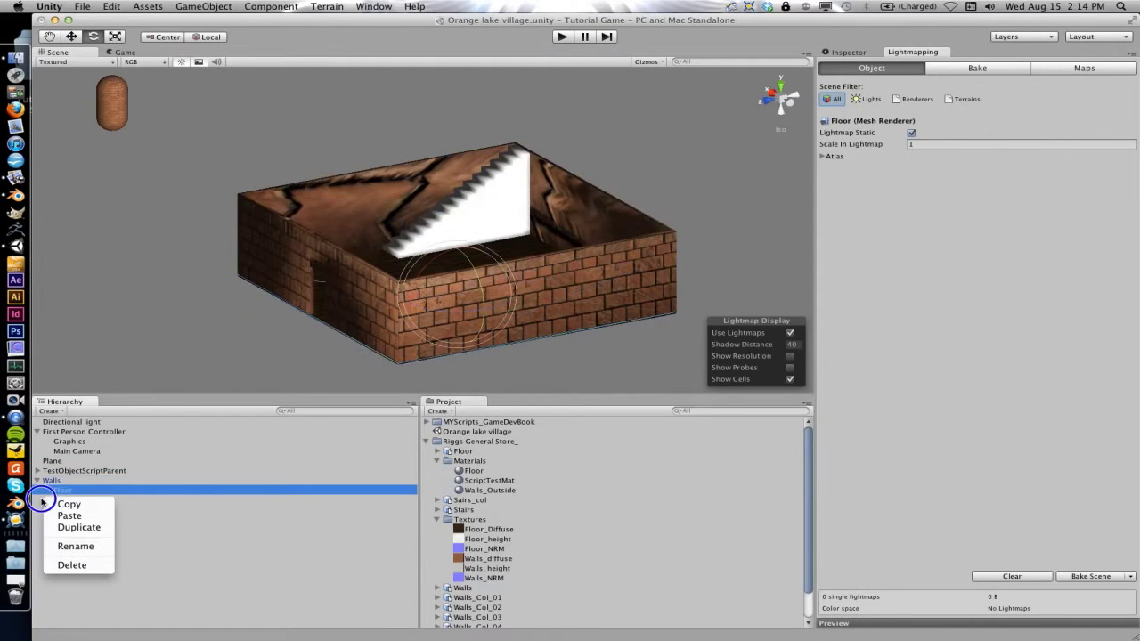
pyautogui.click(135, 538)
pyautogui.press('Down')
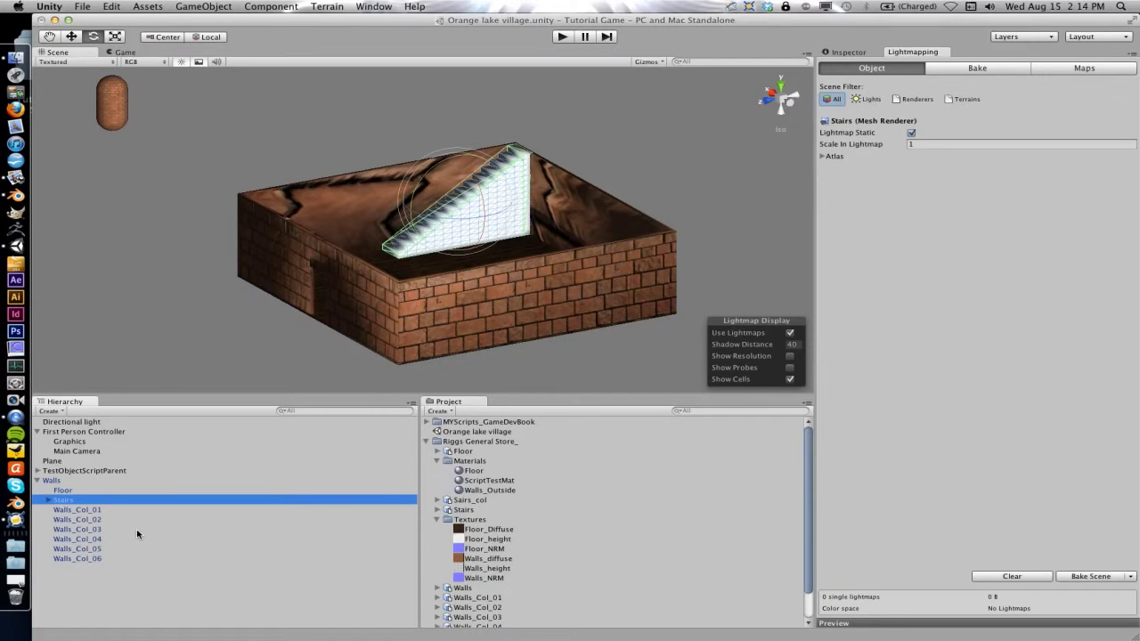
pyautogui.click(67, 422)
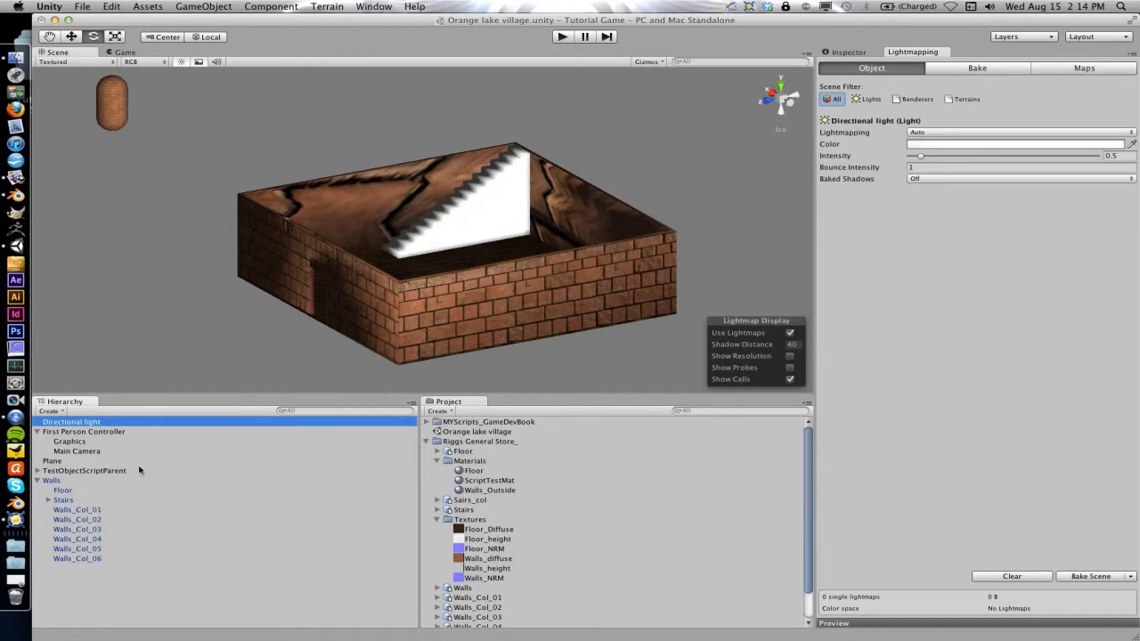
pyautogui.keyDown('super'); pyautogui.click(52, 480); pyautogui.keyUp('super')
pyautogui.keyDown('super'); pyautogui.click(60, 491); pyautogui.keyUp('super')
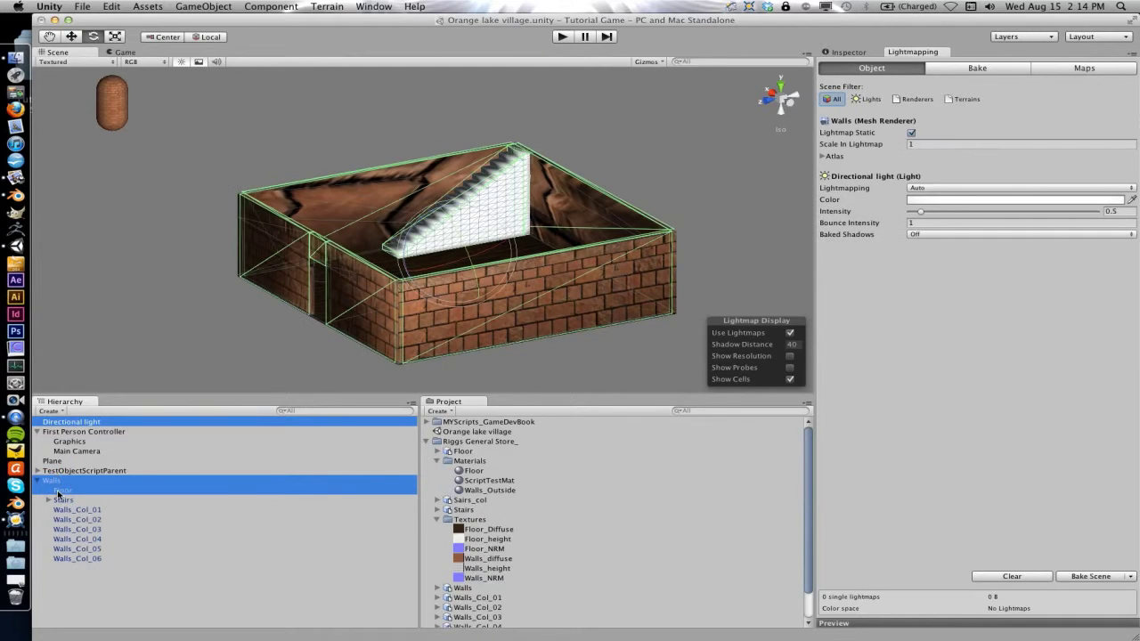
pyautogui.keyDown('super'); pyautogui.click(63, 500); pyautogui.keyUp('super')
pyautogui.keyDown('super'); pyautogui.click(68, 510); pyautogui.keyUp('super')
pyautogui.keyDown('super'); pyautogui.click(68, 519); pyautogui.keyUp('super')
pyautogui.keyDown('super'); pyautogui.click(67, 529); pyautogui.keyUp('super')
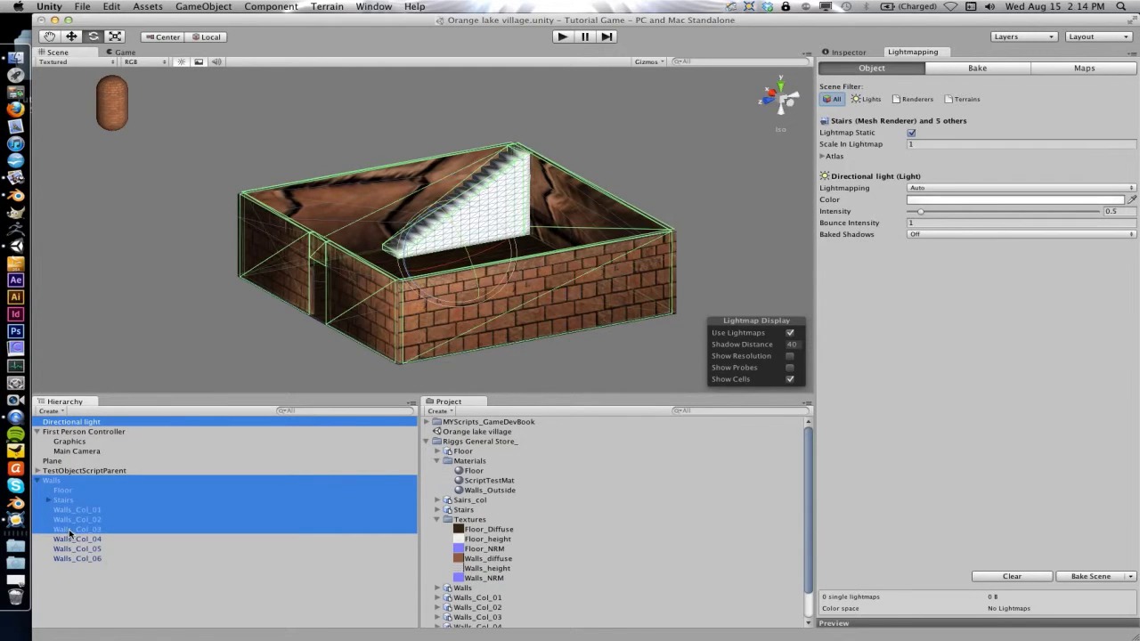
pyautogui.keyDown('super'); pyautogui.click(67, 538); pyautogui.keyUp('super')
pyautogui.keyDown('super'); pyautogui.click(66, 549); pyautogui.keyUp('super')
pyautogui.keyDown('super'); pyautogui.click(66, 559); pyautogui.keyUp('super')
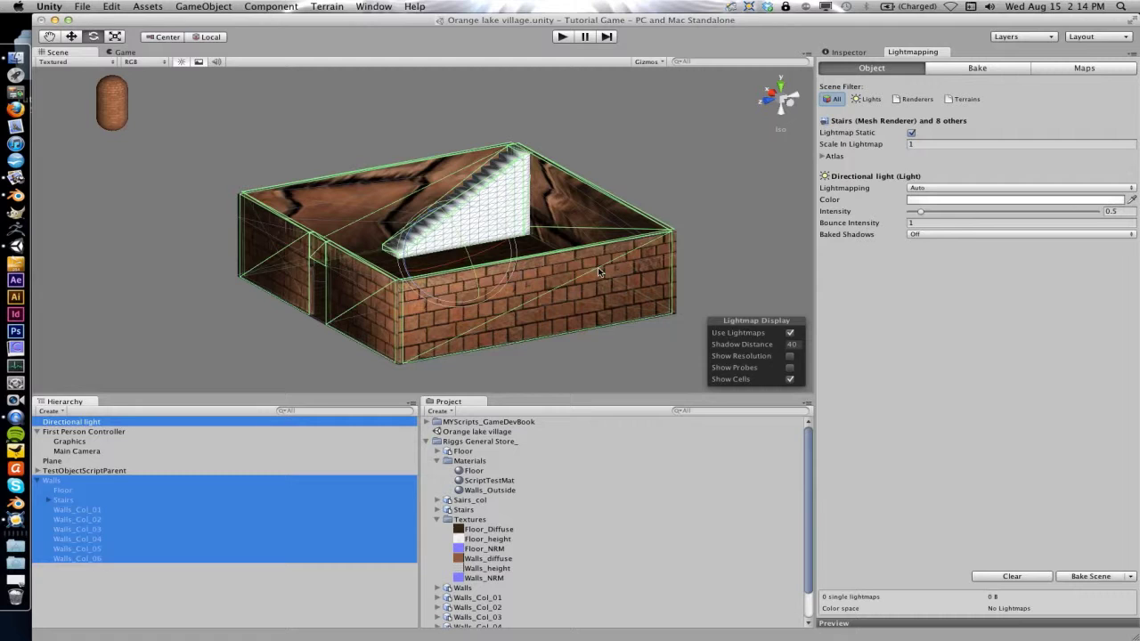
pyautogui.click(488, 530)
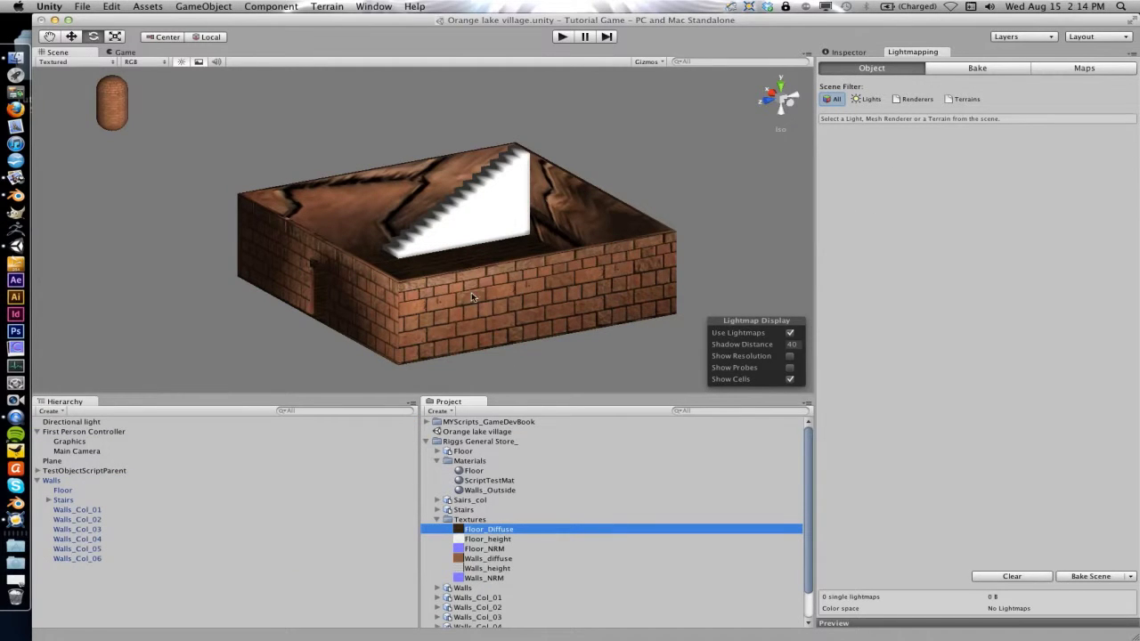
pyautogui.keyDown('alt'); pyautogui.moveTo(463, 288); pyautogui.dragTo(398, 280); pyautogui.keyUp('alt')
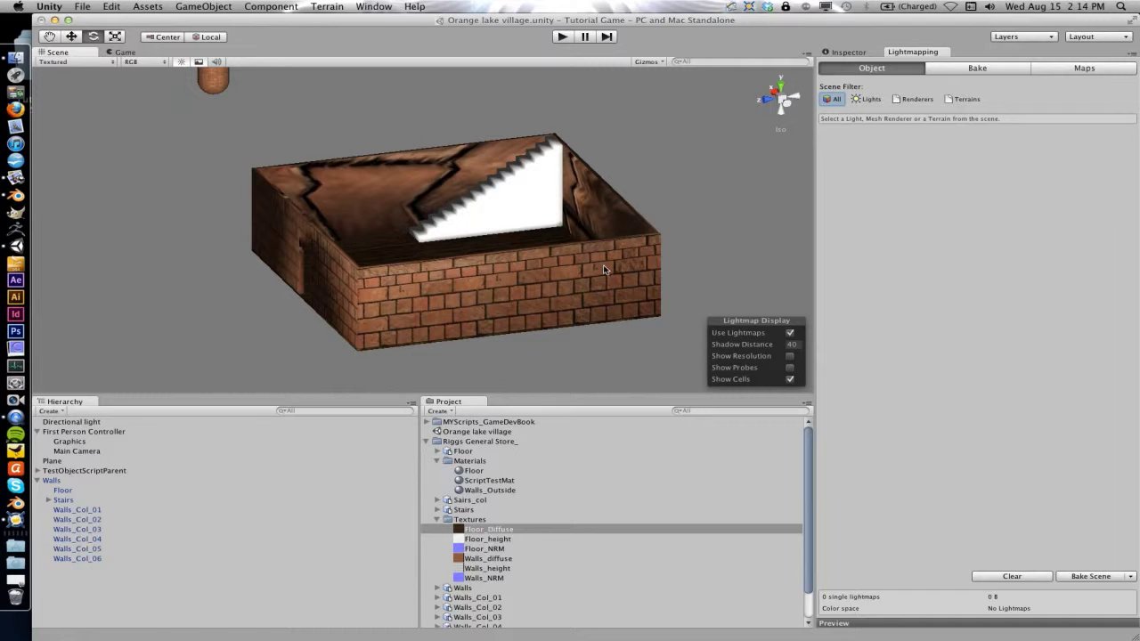
pyautogui.keyDown('alt'); pyautogui.moveTo(458, 255); pyautogui.dragTo(524, 270); pyautogui.keyUp('alt')
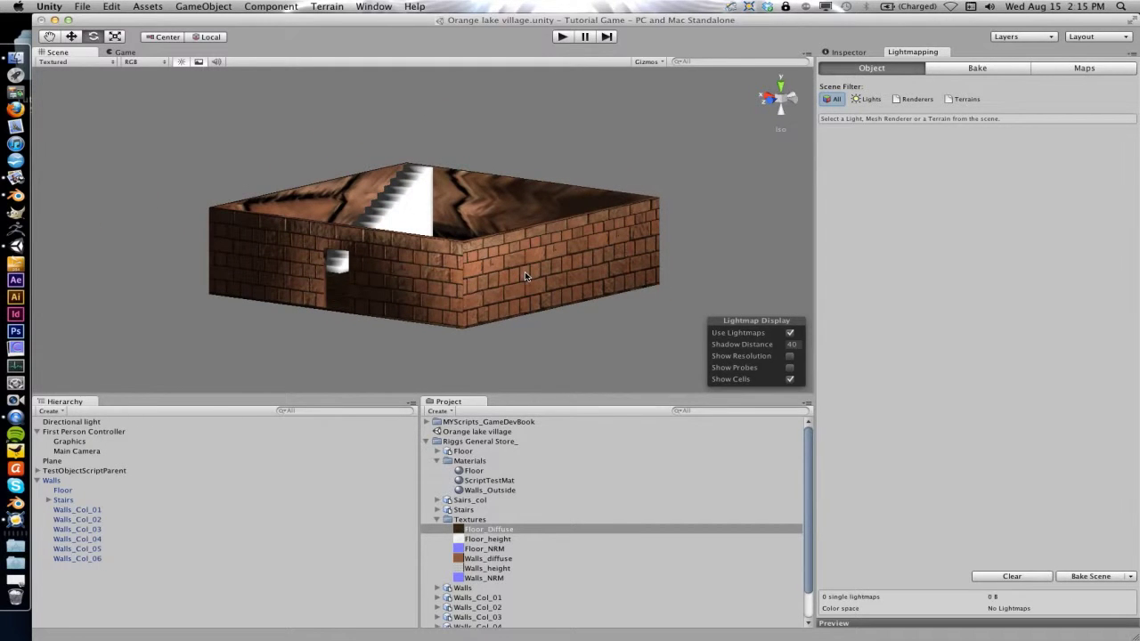